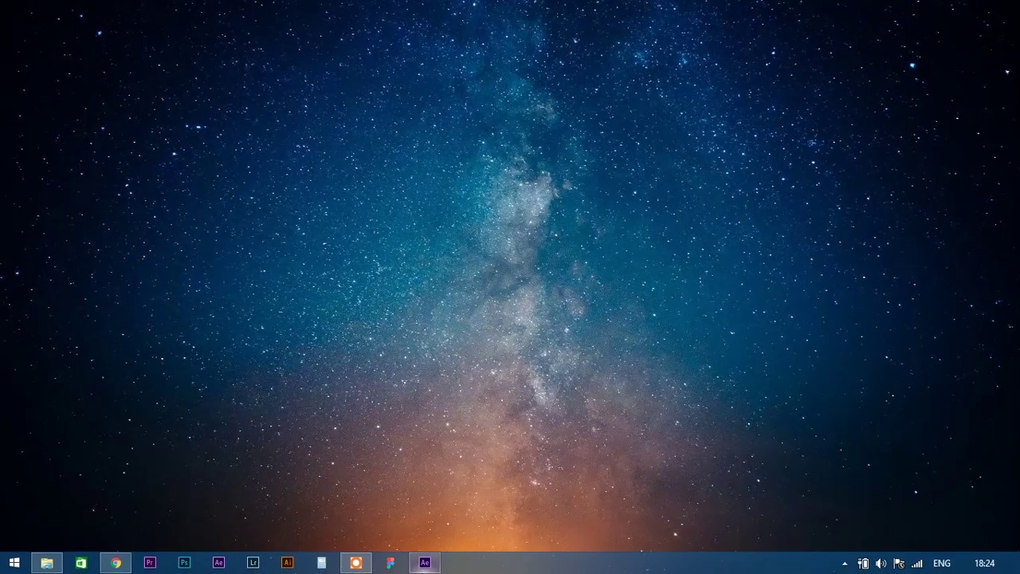
Start a new composition named 'Ramp Up Animation' with its duration set to 10 seconds.
click(425, 562)
click(58, 369)
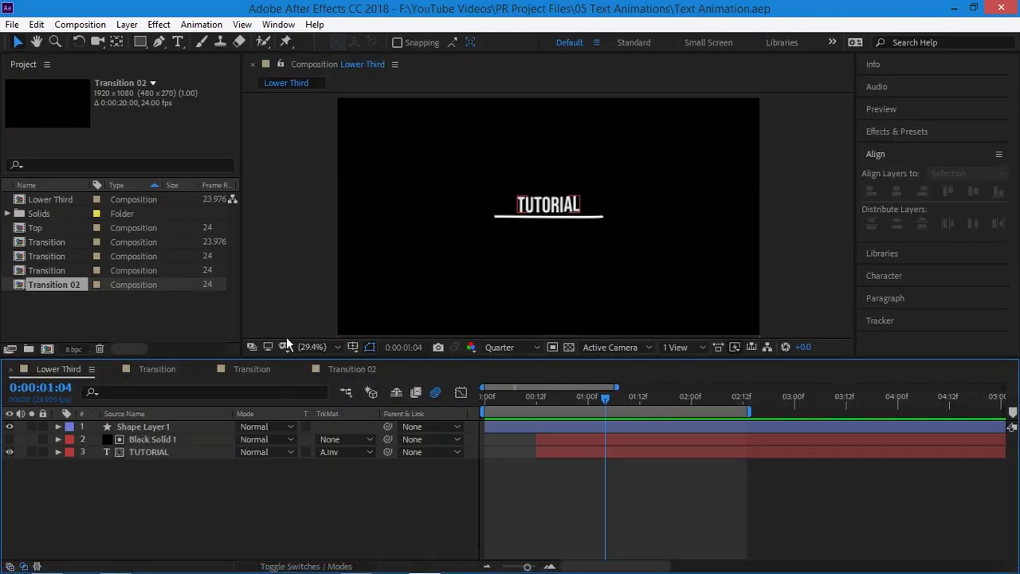
key(ctrl+n)
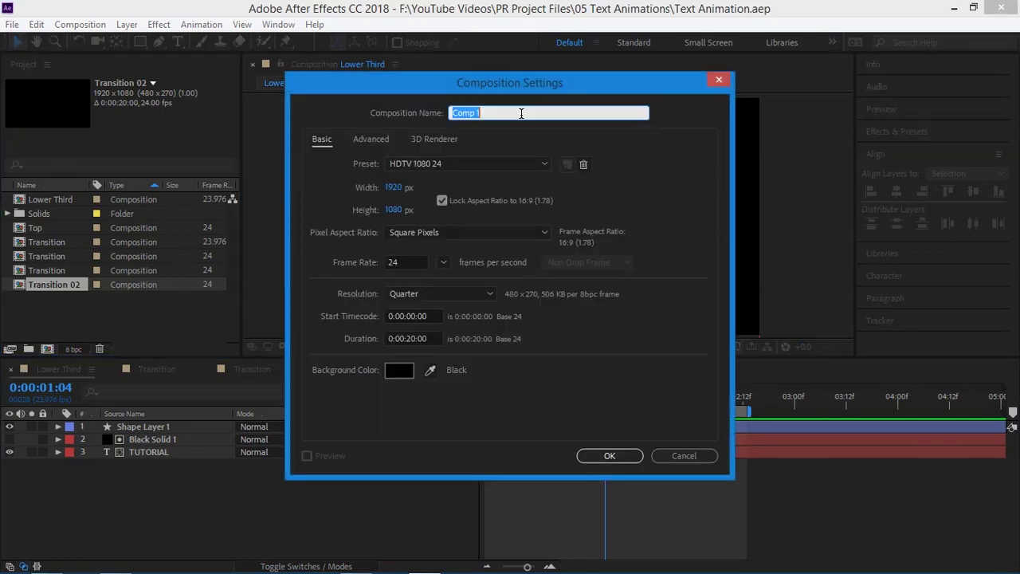
text(Ramp Up Animation)
click(411, 338)
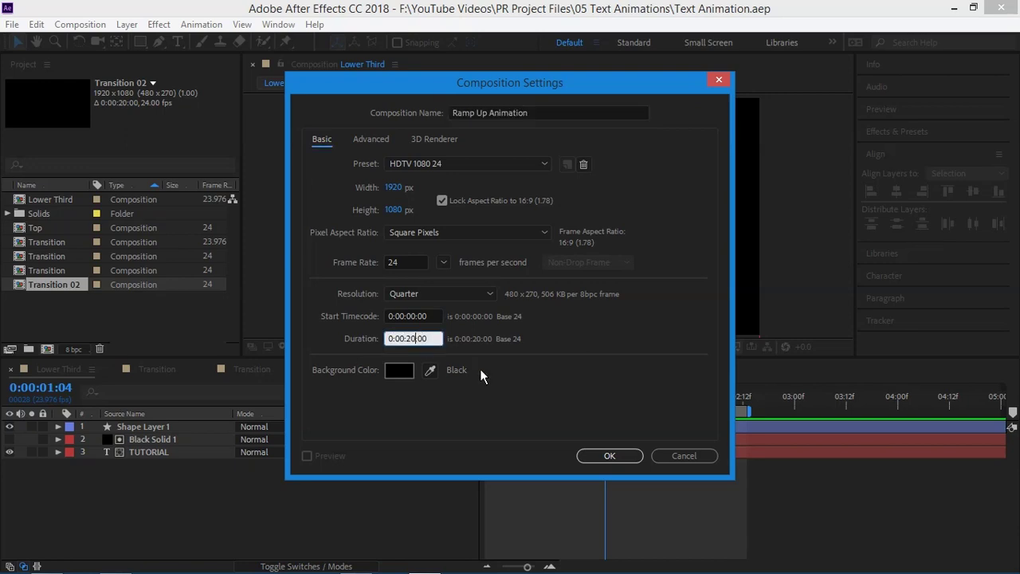
double_click(412, 338)
text(10)
Confirm the composition and add a new text layer reading 'TUTORIAL'.
click(609, 456)
right_click(176, 506)
mouse_move(239, 344)
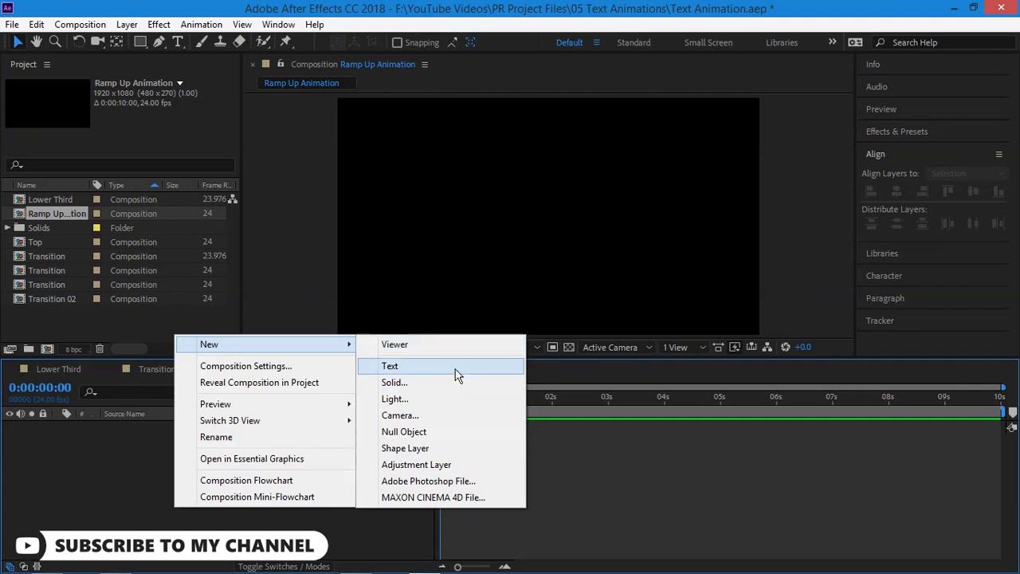
click(456, 366)
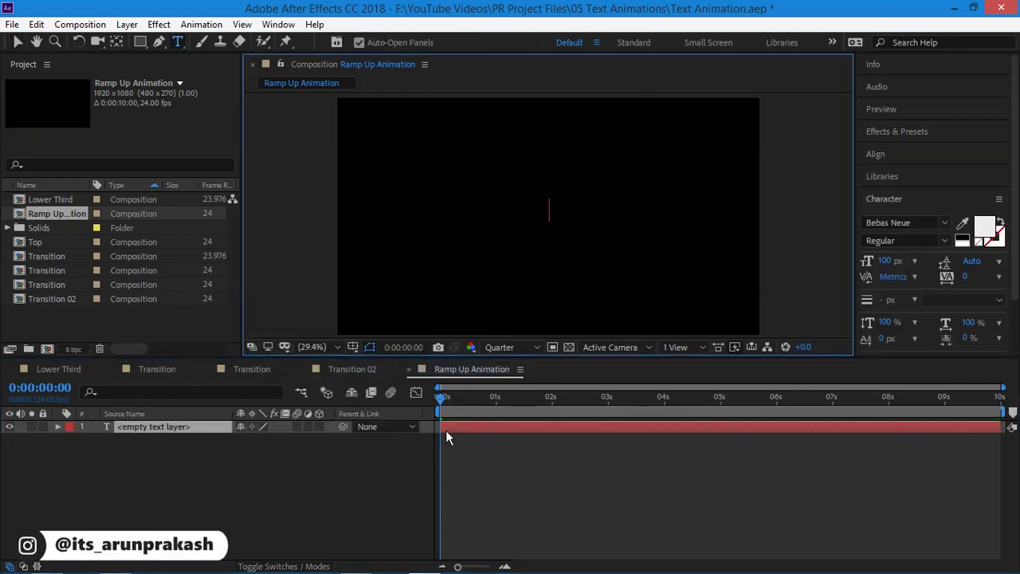
text(TUTORIAL)
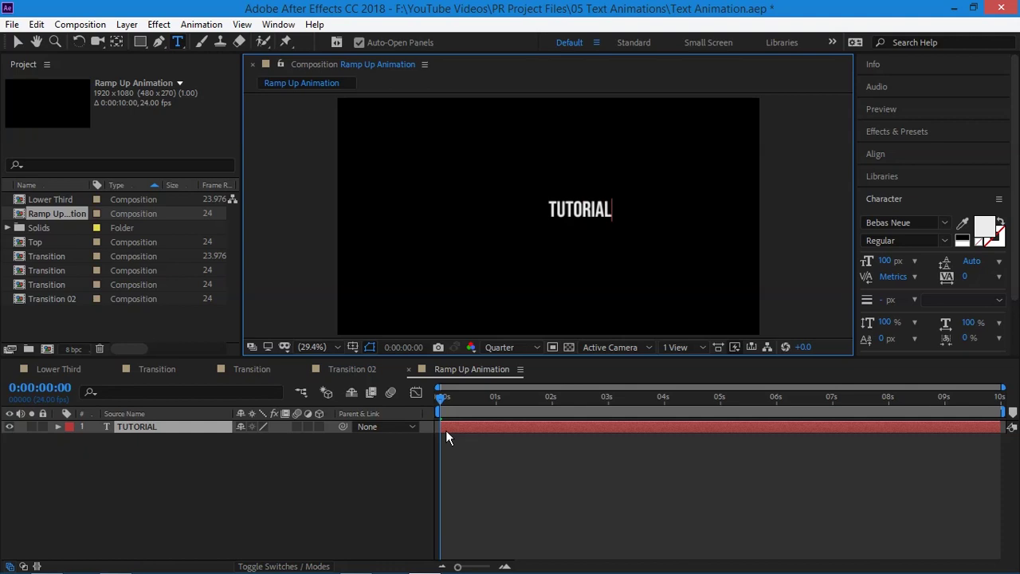
key(ctrl+a)
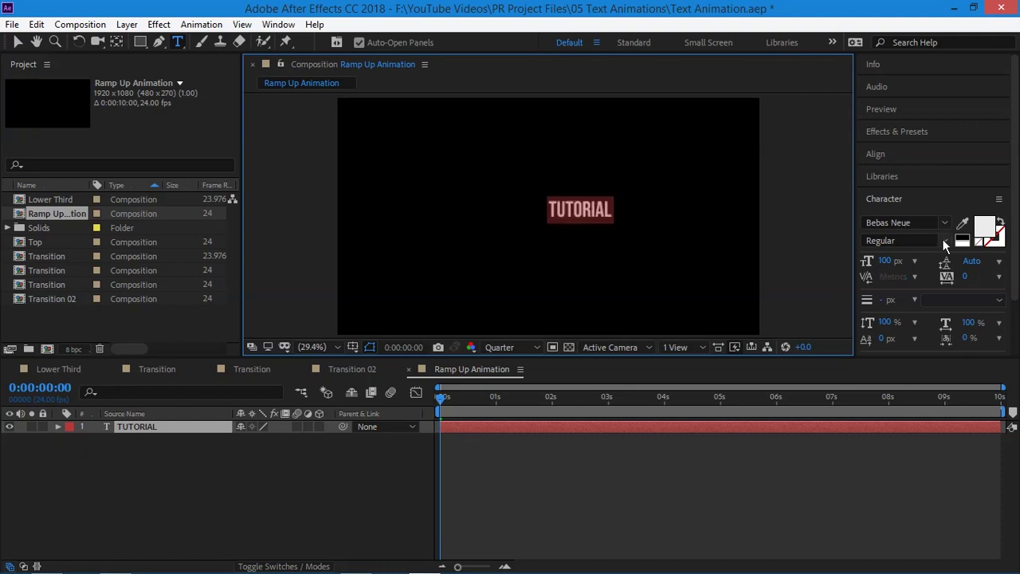
click(175, 488)
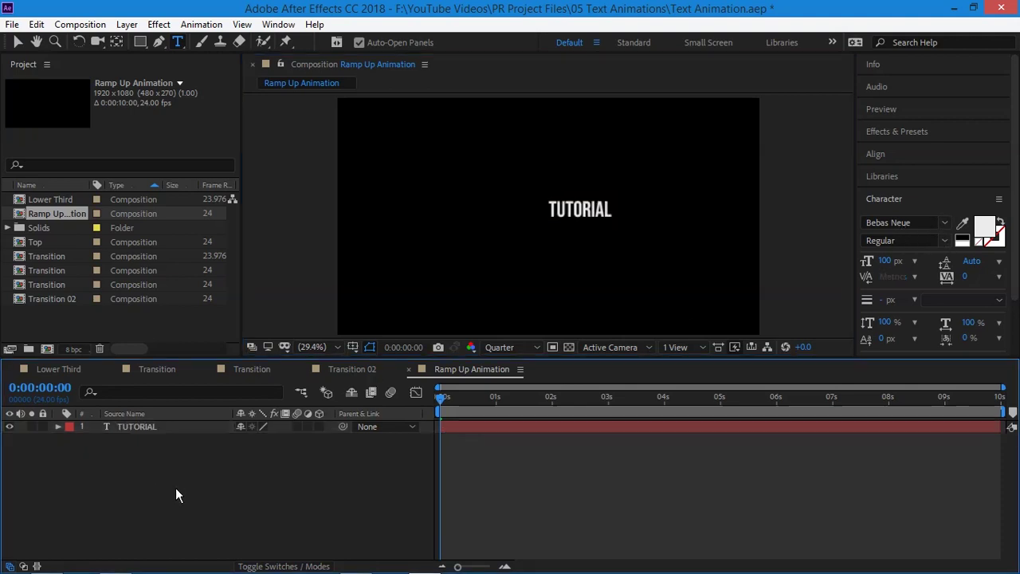
Move the TUTORIAL layer's anchor point to the centre of the text with the Pan Behind tool.
click(179, 429)
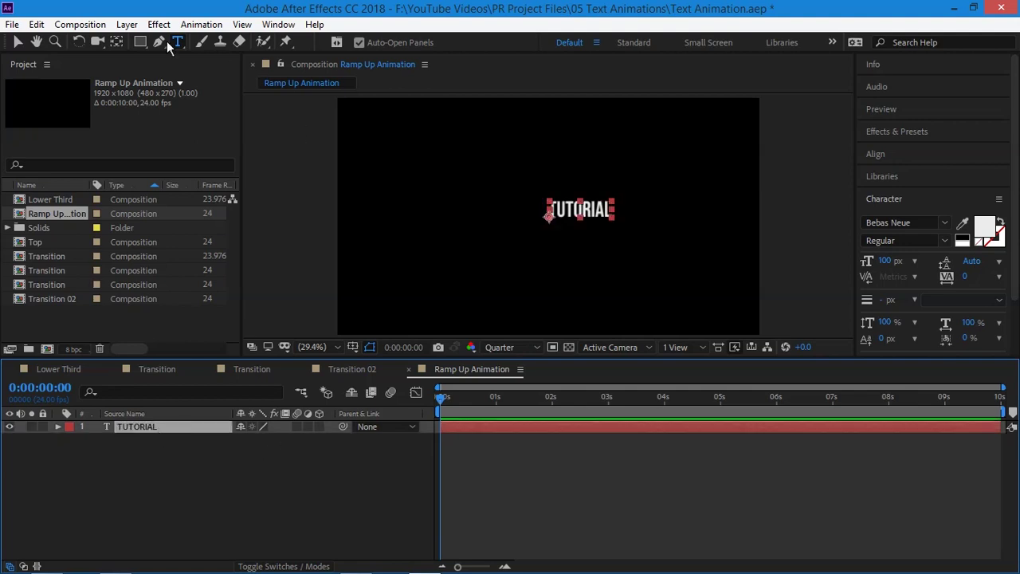
click(116, 41)
click(562, 223)
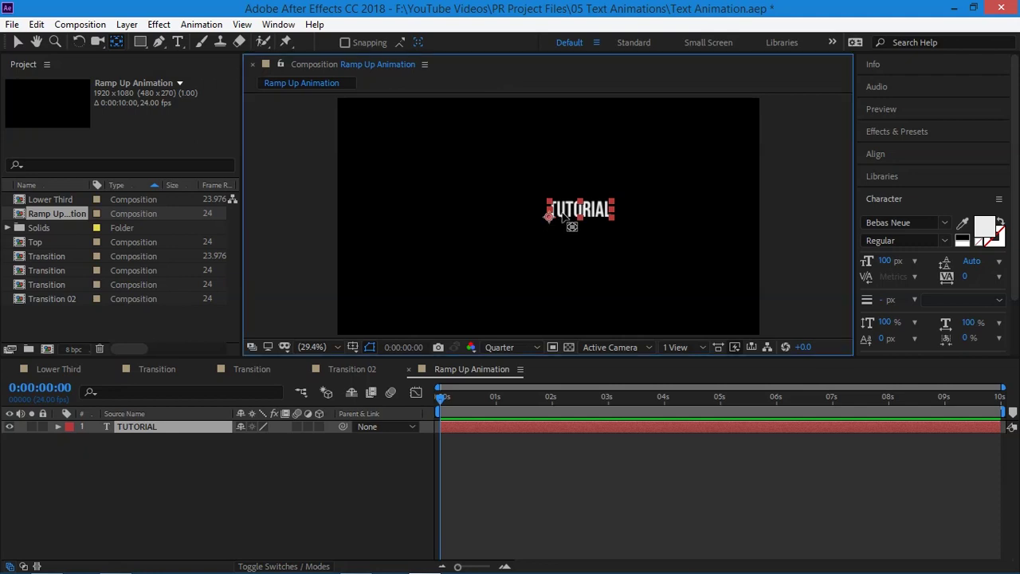
drag(563, 217, 581, 210)
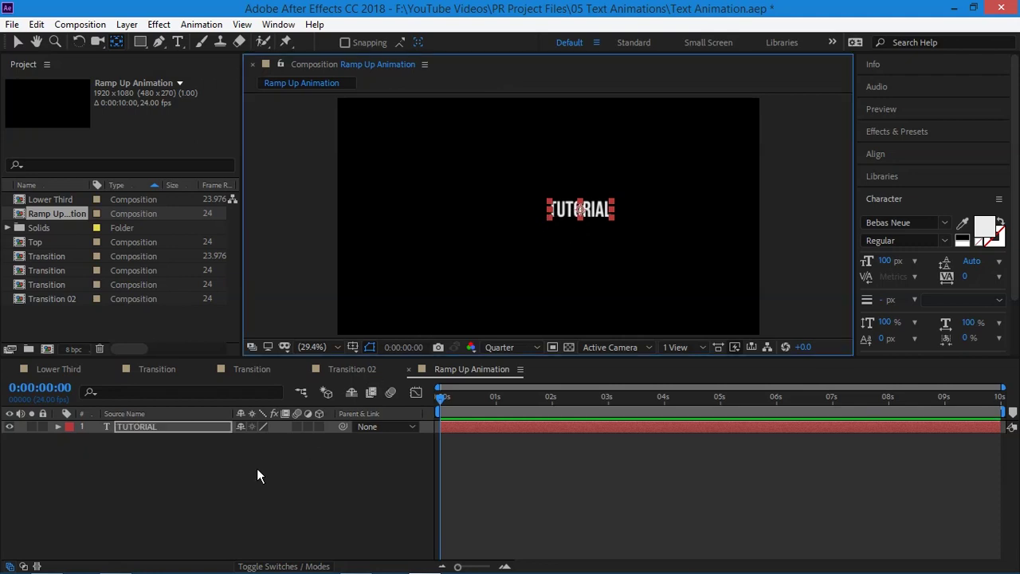
Centre TUTORIAL vertically and horizontally in the composition.
click(176, 440)
click(183, 432)
click(947, 151)
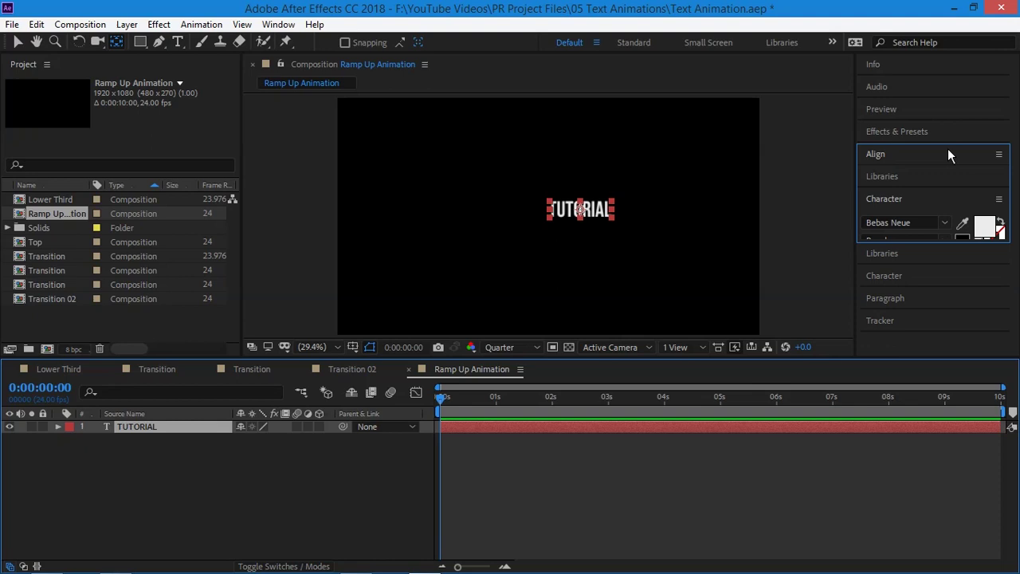
click(973, 192)
click(897, 191)
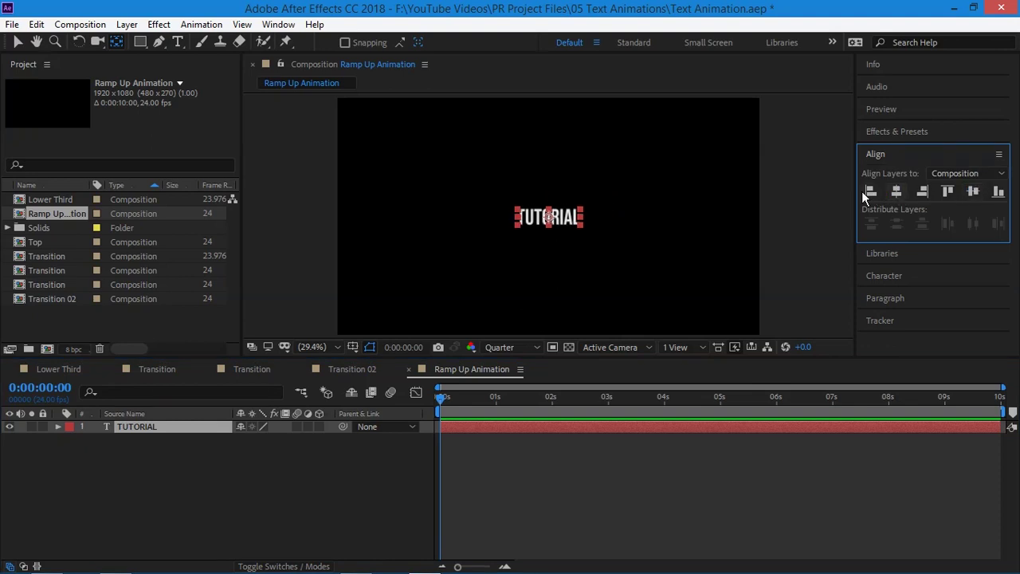
Add a Position text animator (Animator 1) to the TUTORIAL layer.
click(275, 491)
click(198, 423)
click(57, 427)
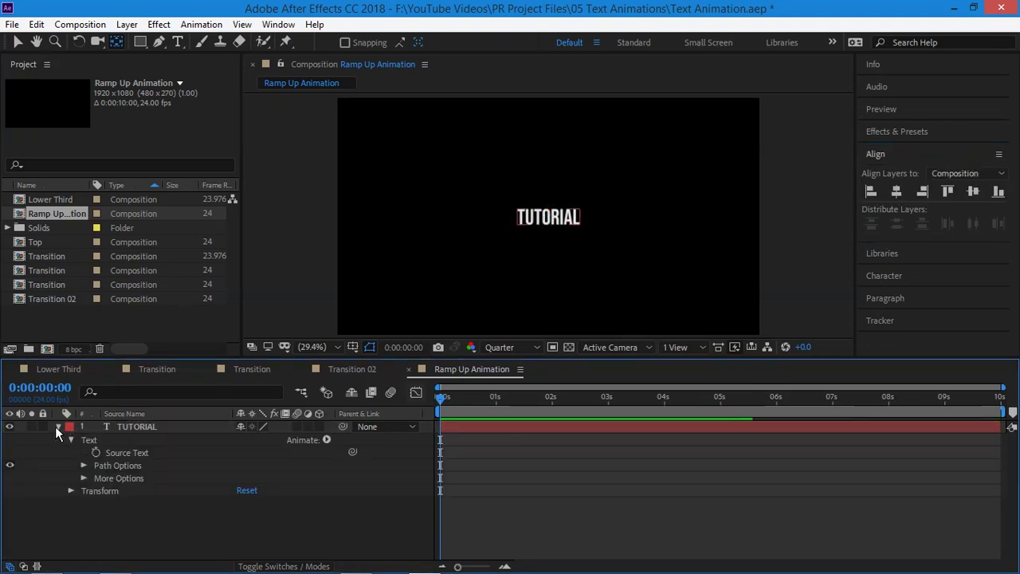
click(58, 426)
click(199, 528)
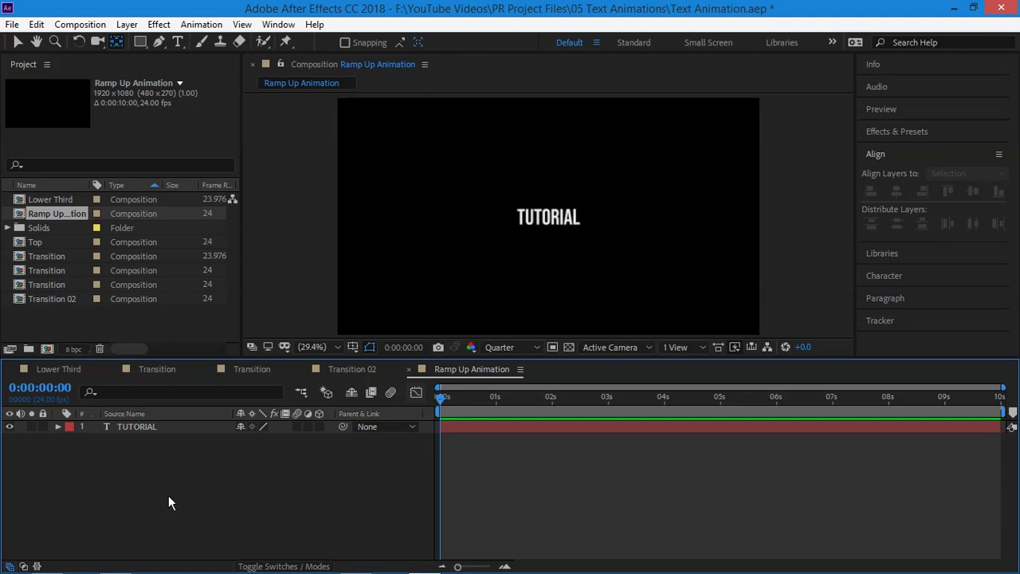
click(138, 429)
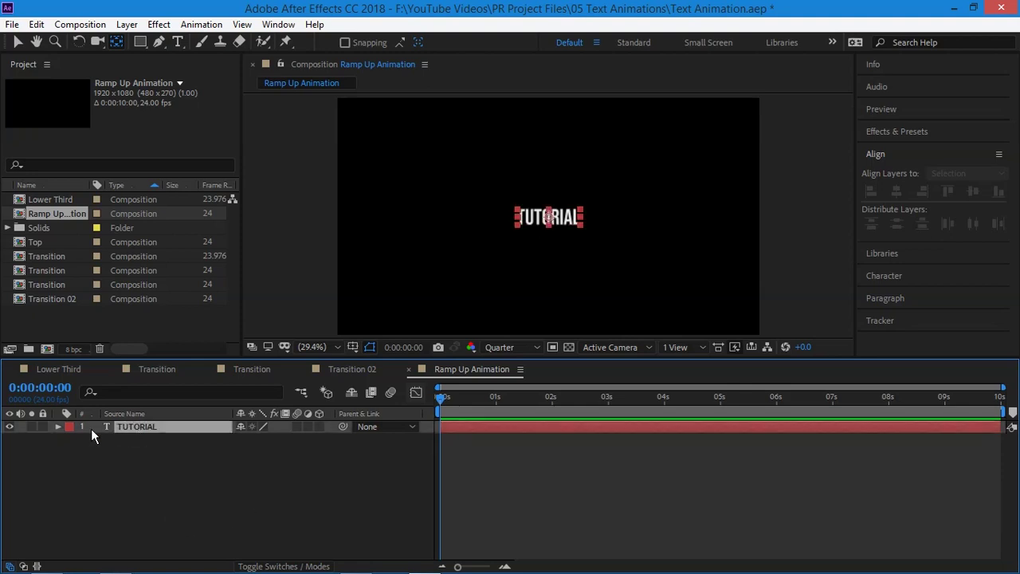
click(58, 427)
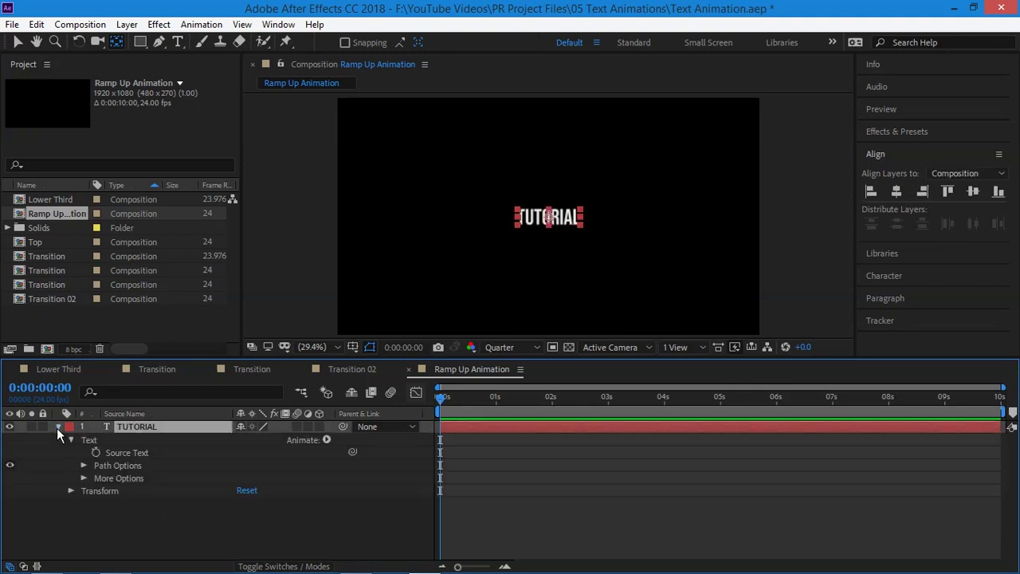
click(327, 440)
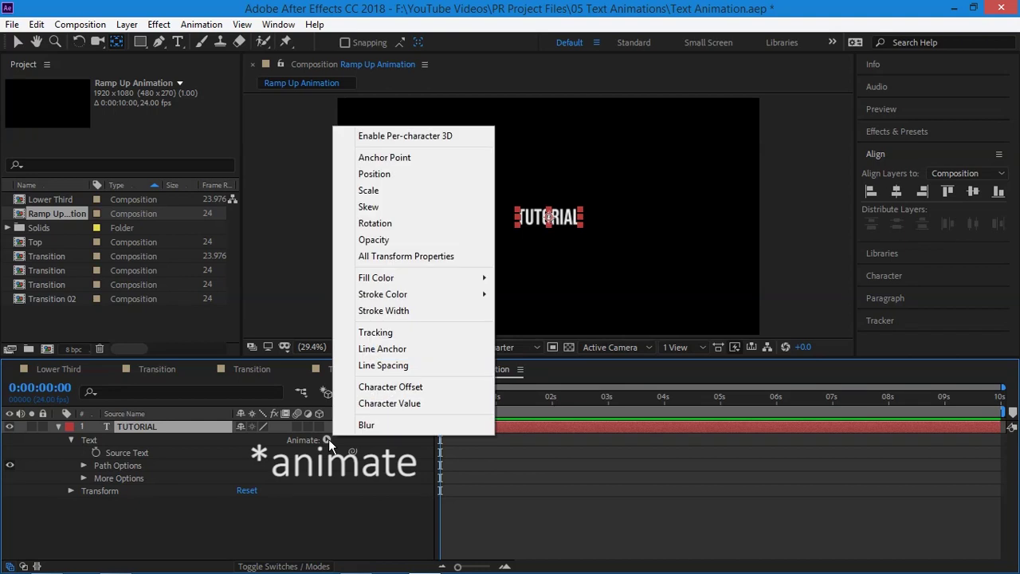
click(408, 183)
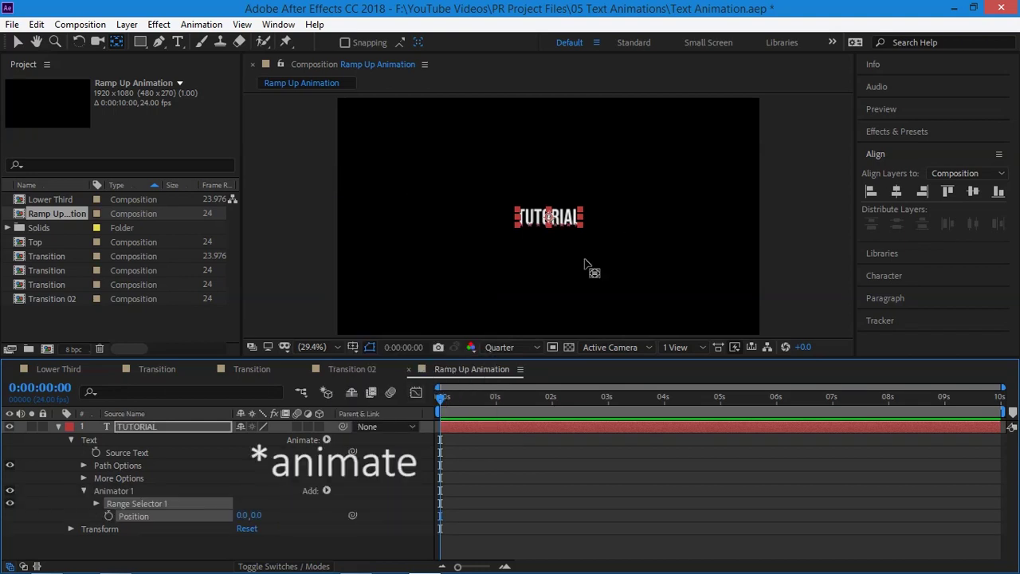
Set Range Selector 1's advanced Shape to Ramp Up.
click(96, 503)
scroll(199, 504, down, 1)
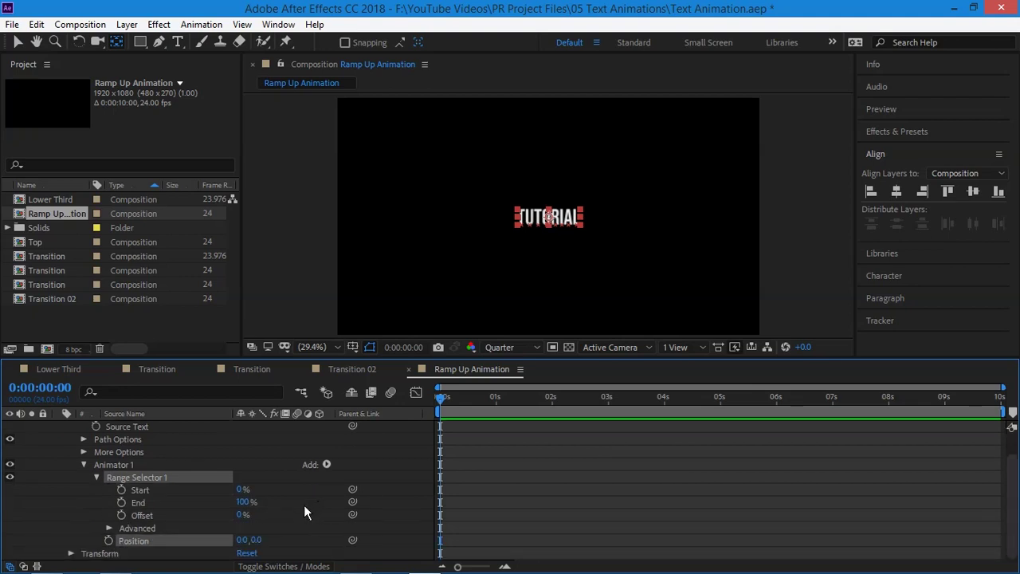
click(109, 529)
scroll(309, 520, down, 3)
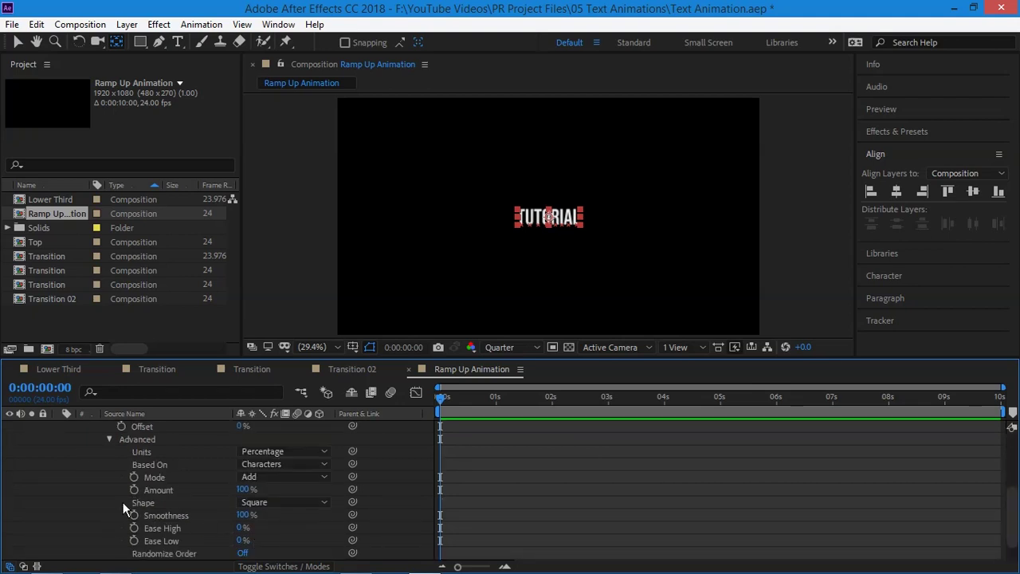
click(299, 503)
click(345, 421)
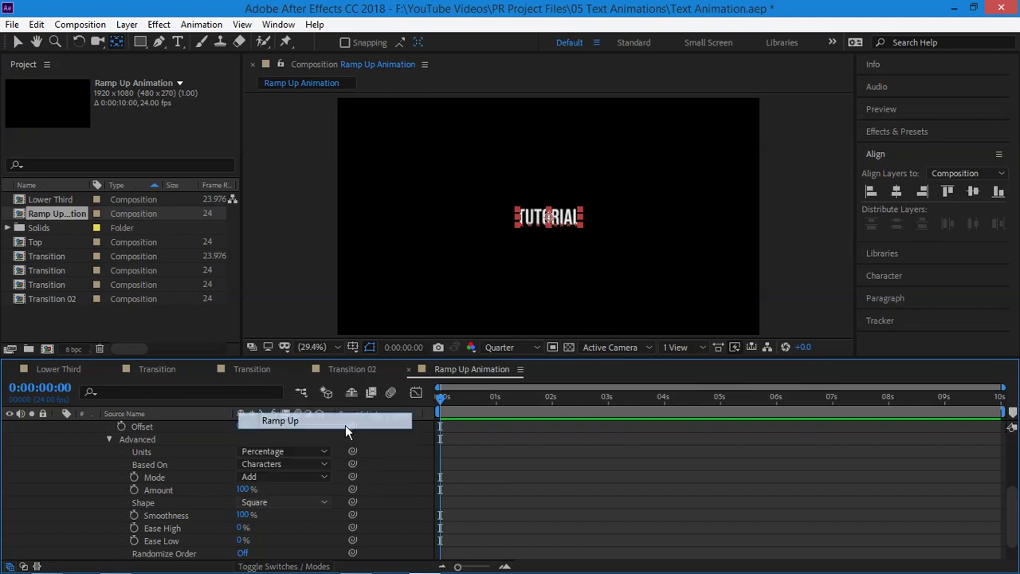
scroll(162, 511, up, 3)
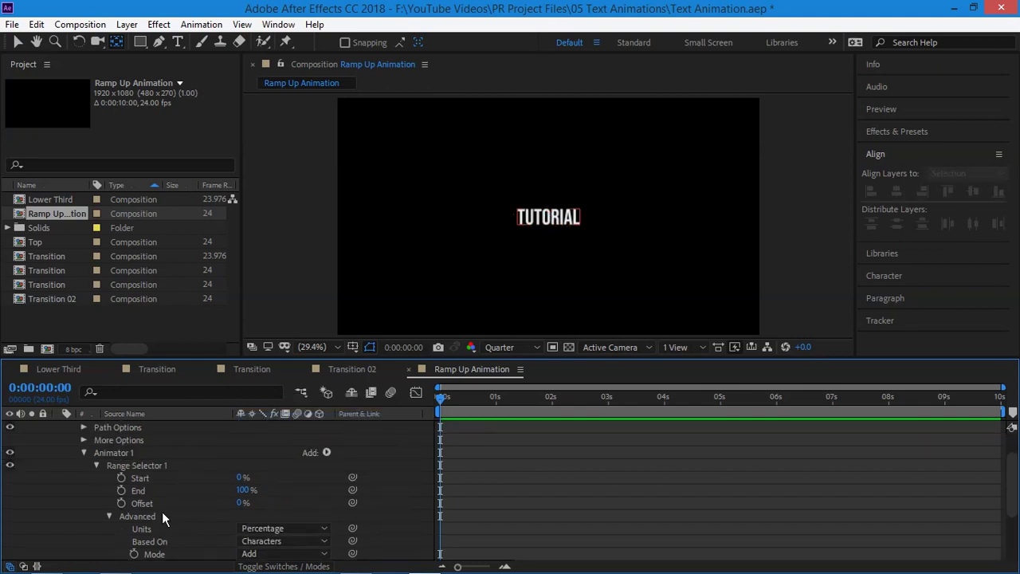
Keyframe the range selector Offset from -100% at 0 seconds to 100% at one second.
click(121, 504)
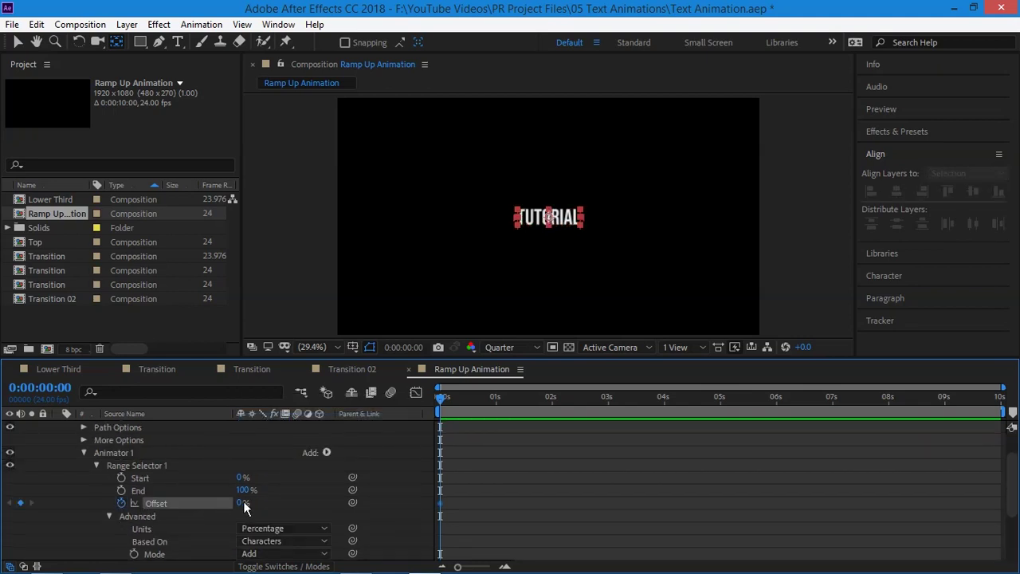
key(F2)
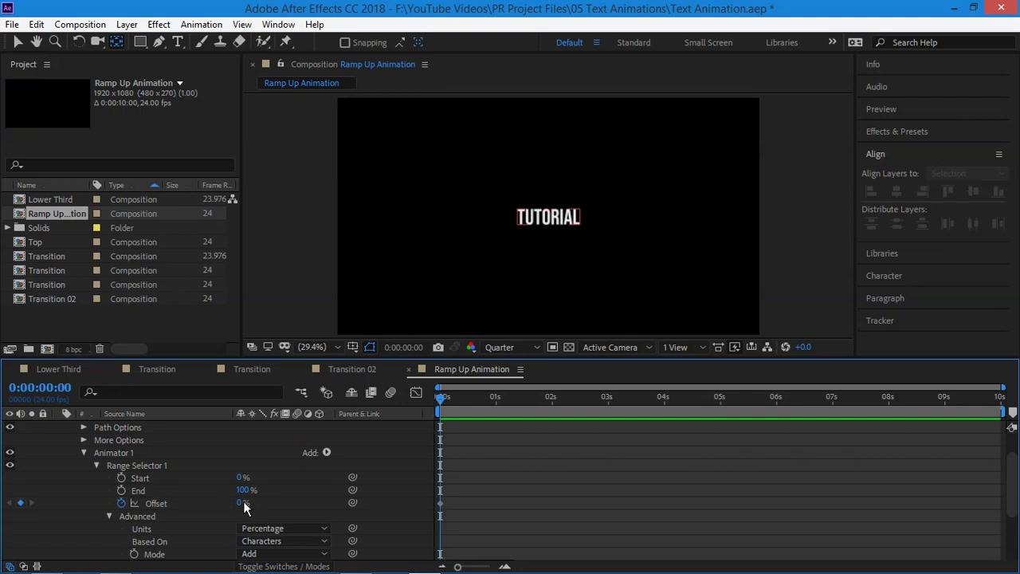
click(237, 503)
text(-100)
key(Return)
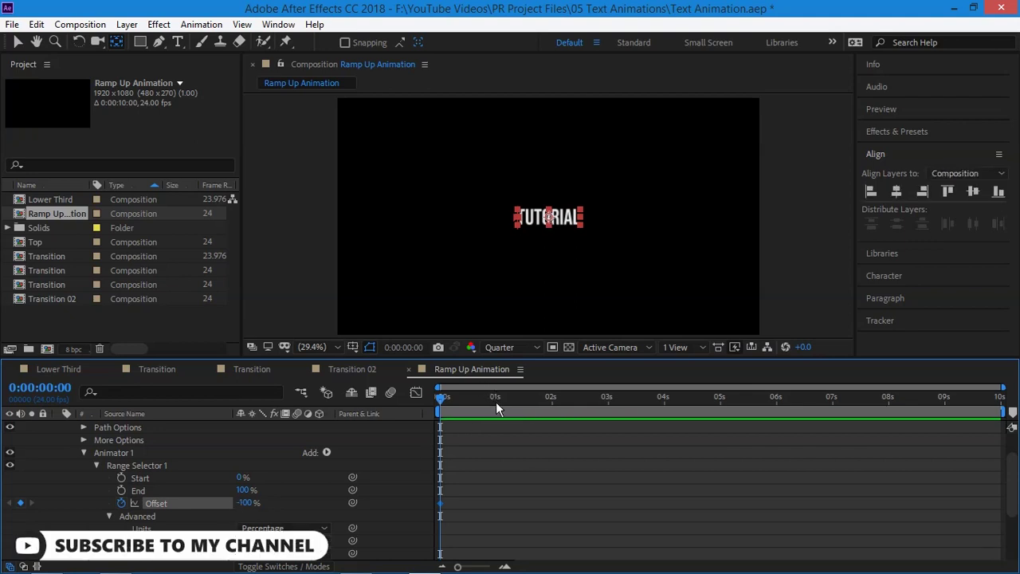
click(496, 400)
click(247, 503)
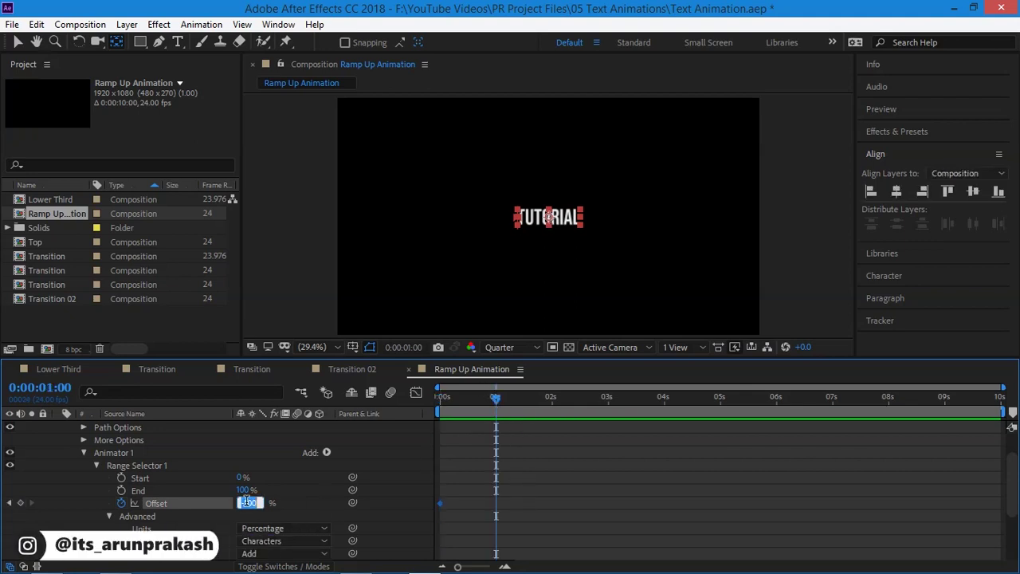
text(100)
click(344, 525)
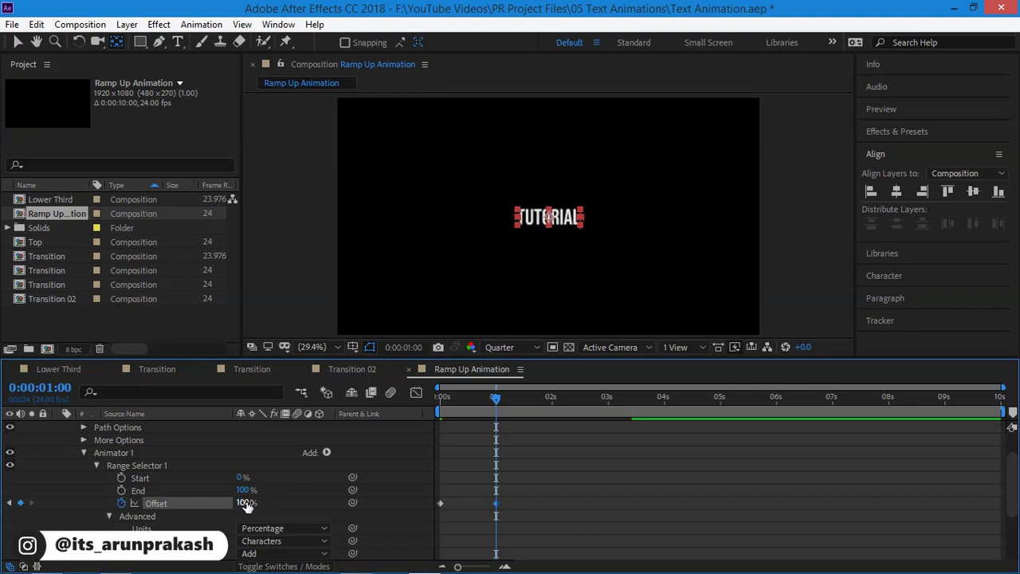
Set Animator 1's Position to 0,150 and preview the letter rise from the start.
scroll(344, 525, down, 3)
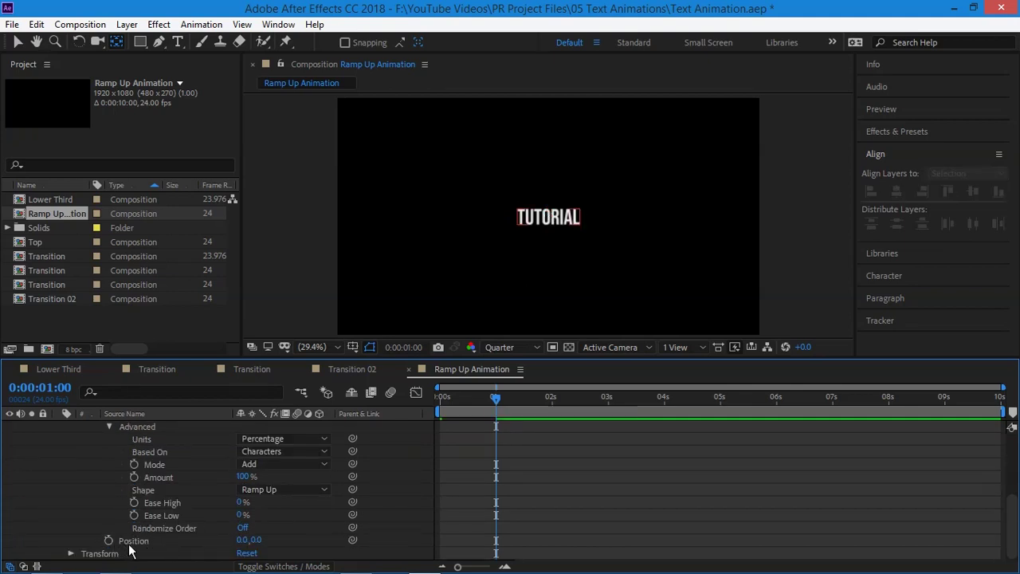
click(257, 539)
text(100)
key(Return)
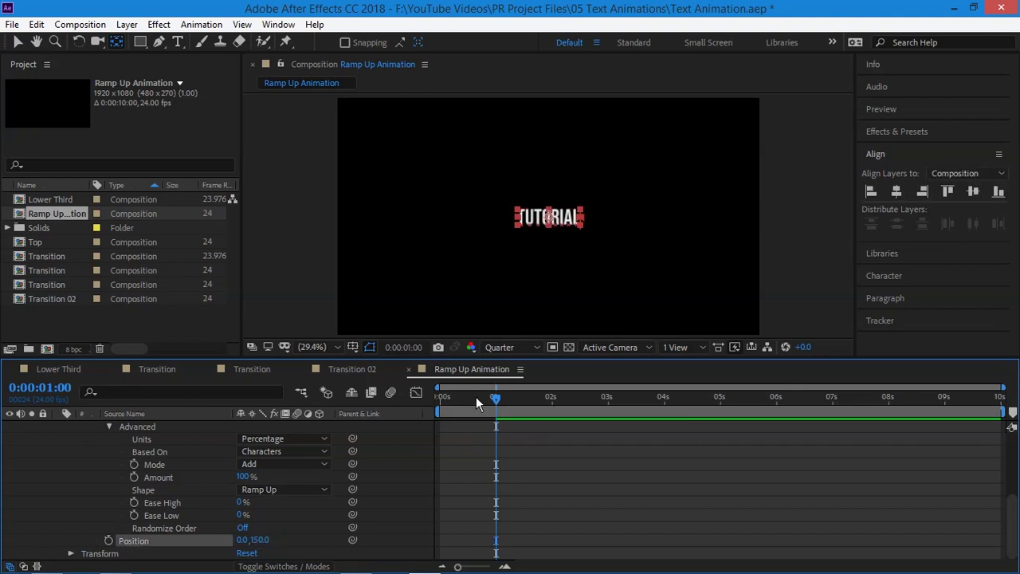
drag(475, 396, 376, 403)
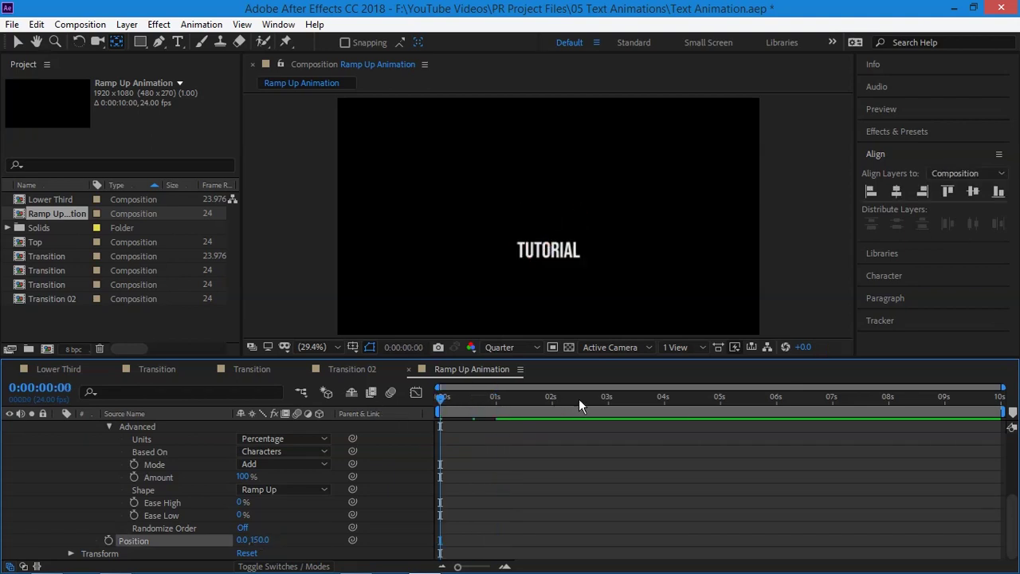
key(space)
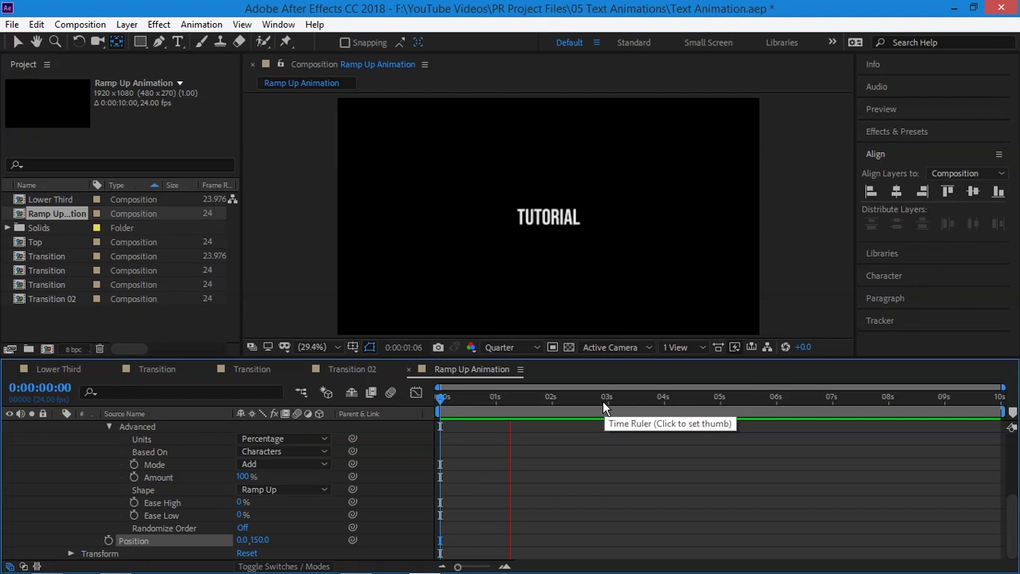
key(space)
Move the 100% Offset keyframe to frame 12.
scroll(595, 507, up, 5)
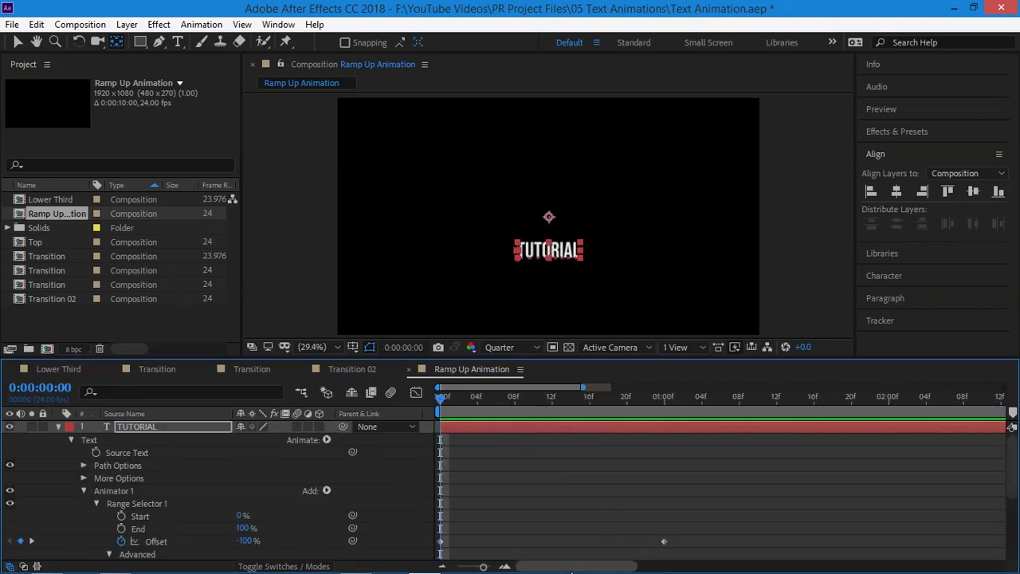
scroll(562, 533, down, 1)
click(658, 500)
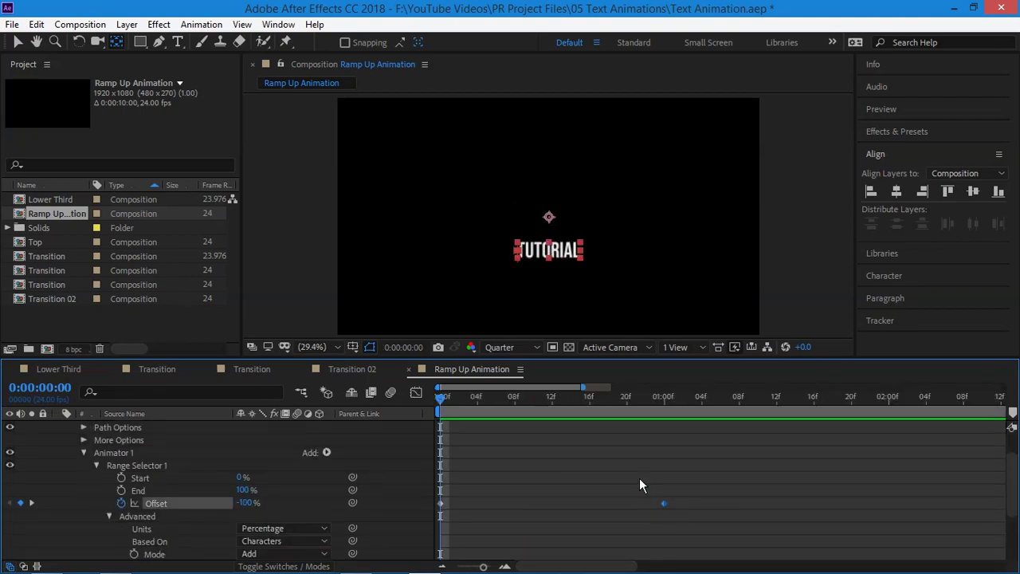
click(553, 402)
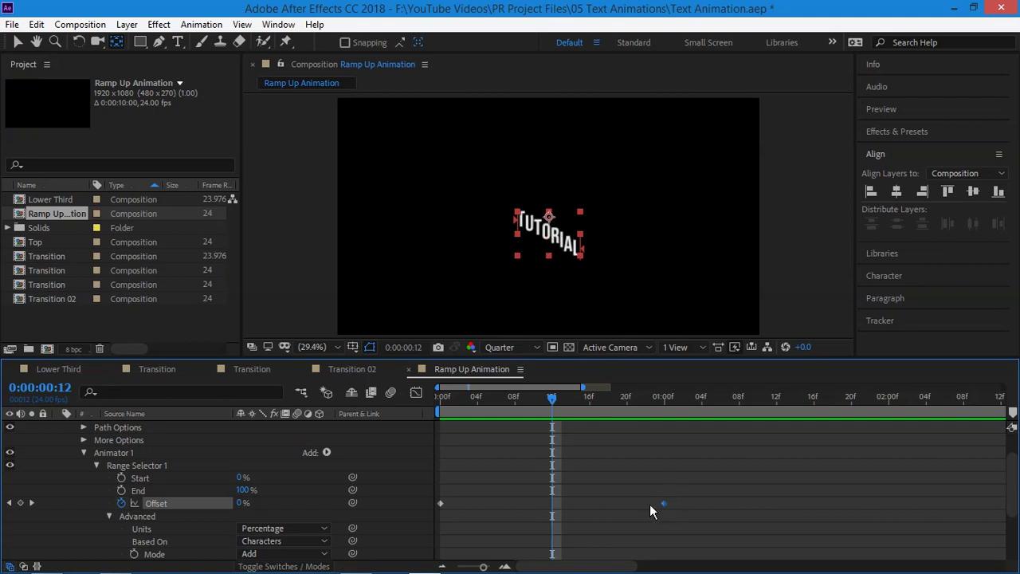
drag(652, 503, 551, 507)
Apply Easy Ease (F9) to both Offset keyframes and preview the animation.
click(619, 396)
drag(658, 481, 414, 558)
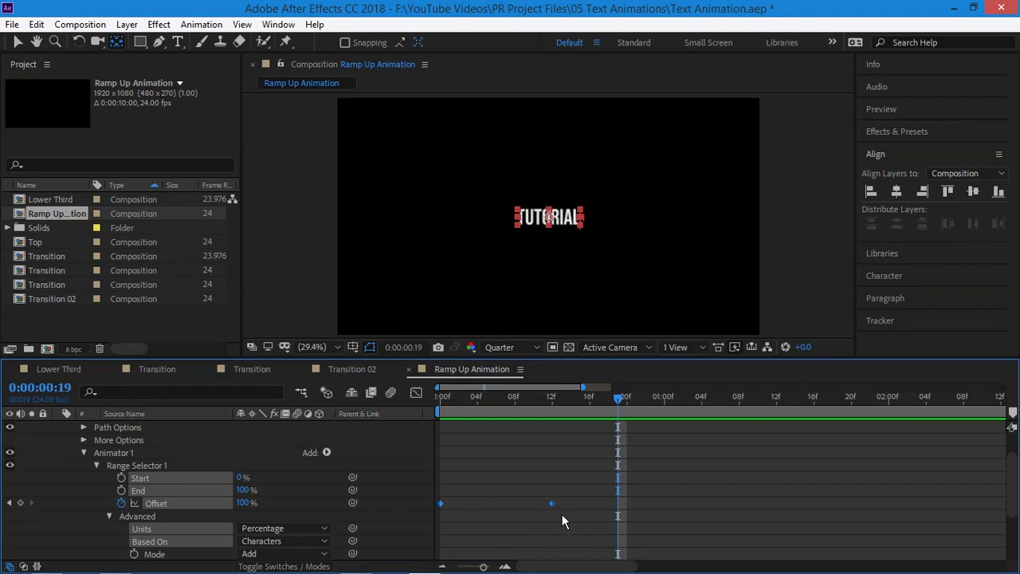
key(F9)
key(space)
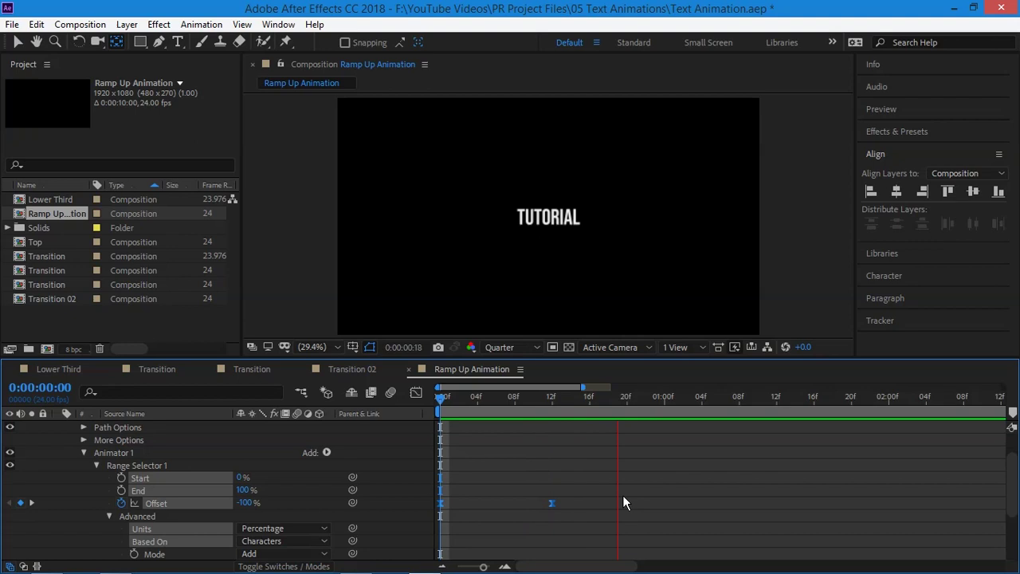
key(space)
click(449, 397)
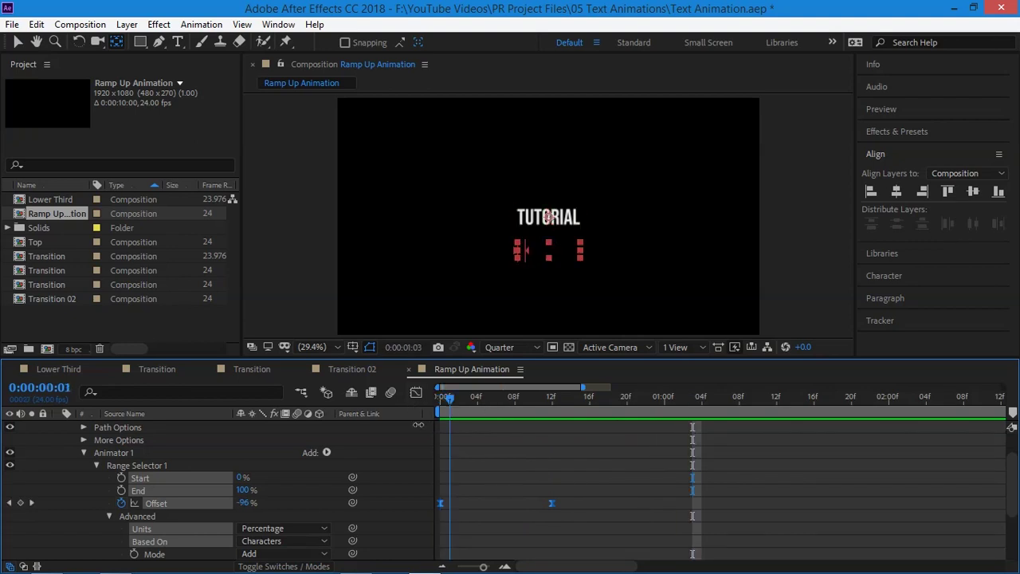
Collapse Animator 1 and add a second Position animator to TUTORIAL.
click(97, 464)
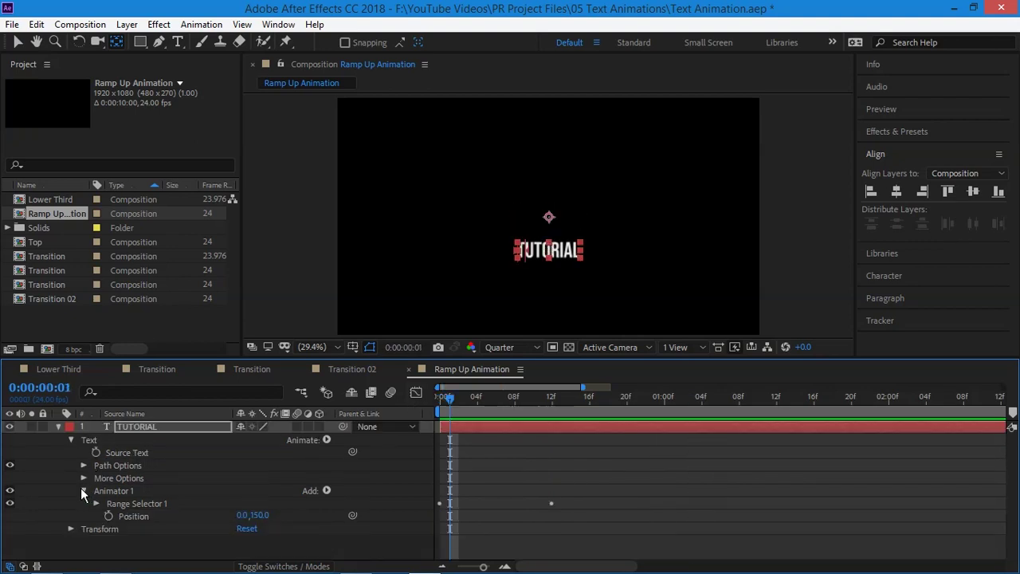
click(131, 491)
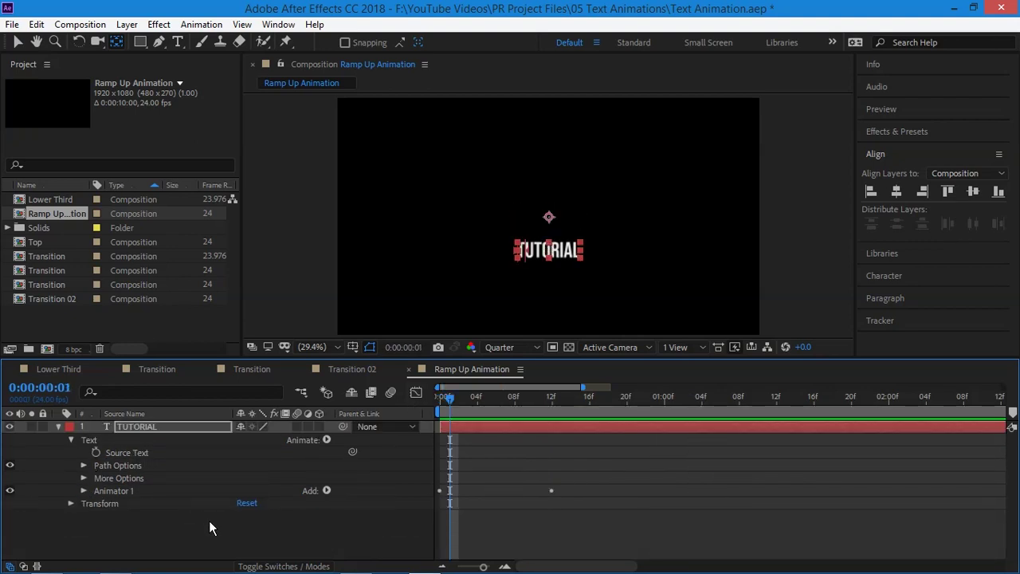
click(300, 522)
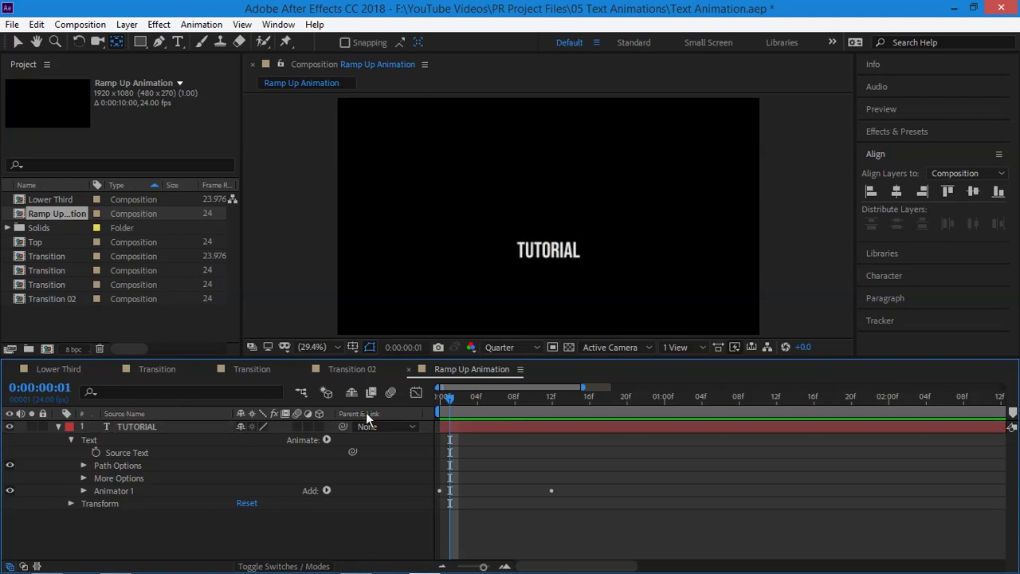
click(327, 439)
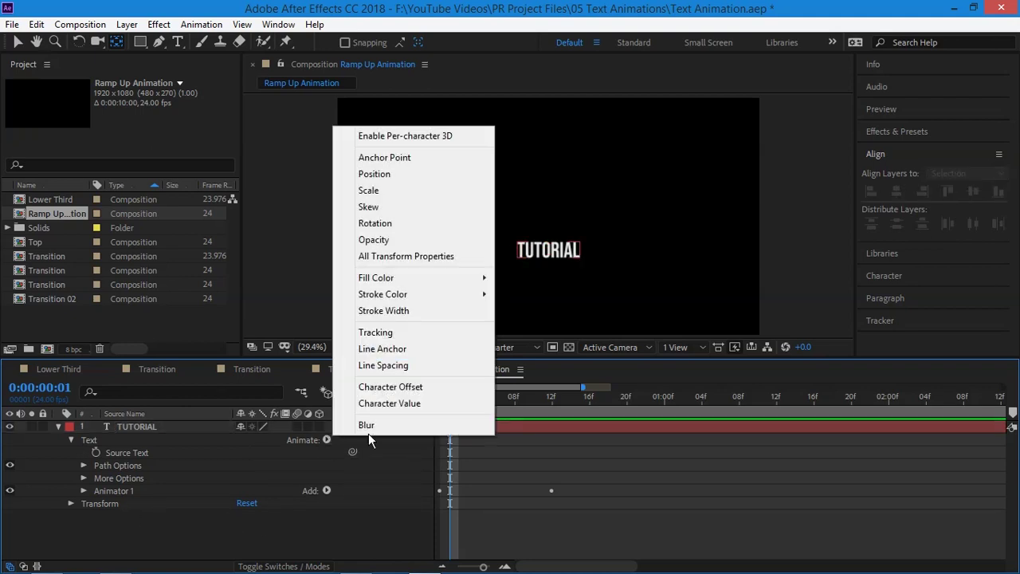
click(423, 178)
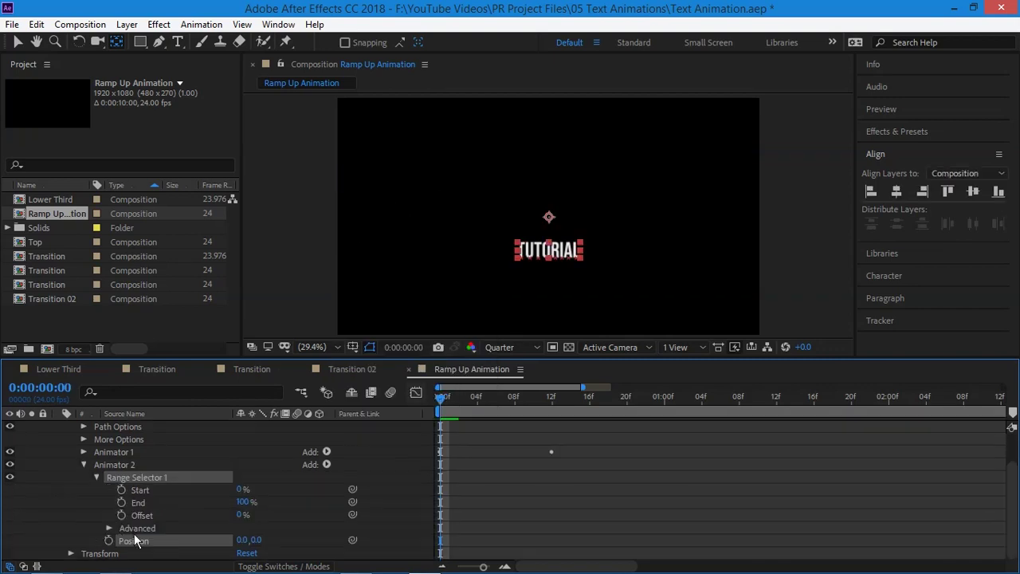
Give Animator 2 the Ramp Up shape and a Position of 0,-20.
click(110, 528)
scroll(301, 532, down, 3)
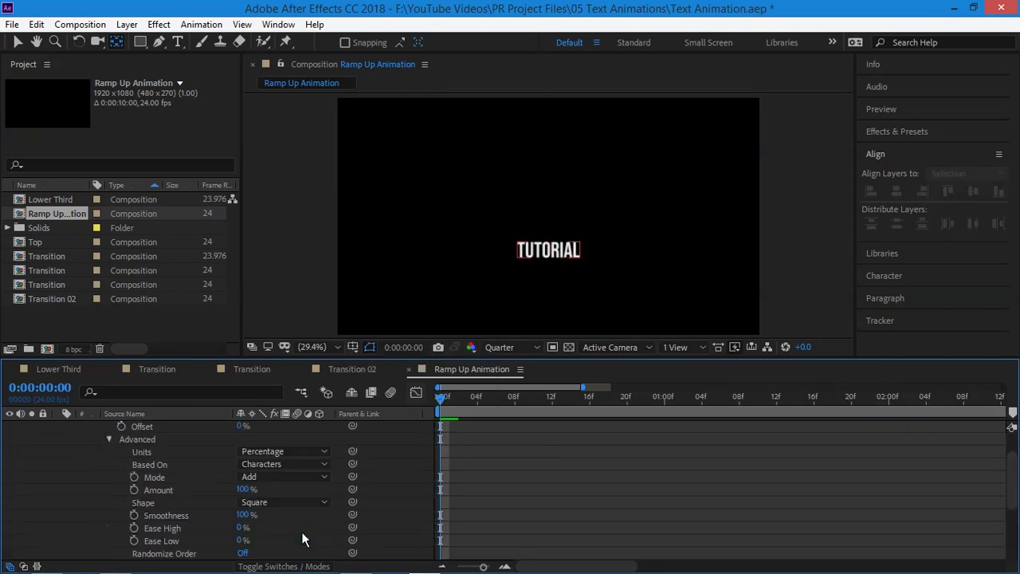
click(277, 478)
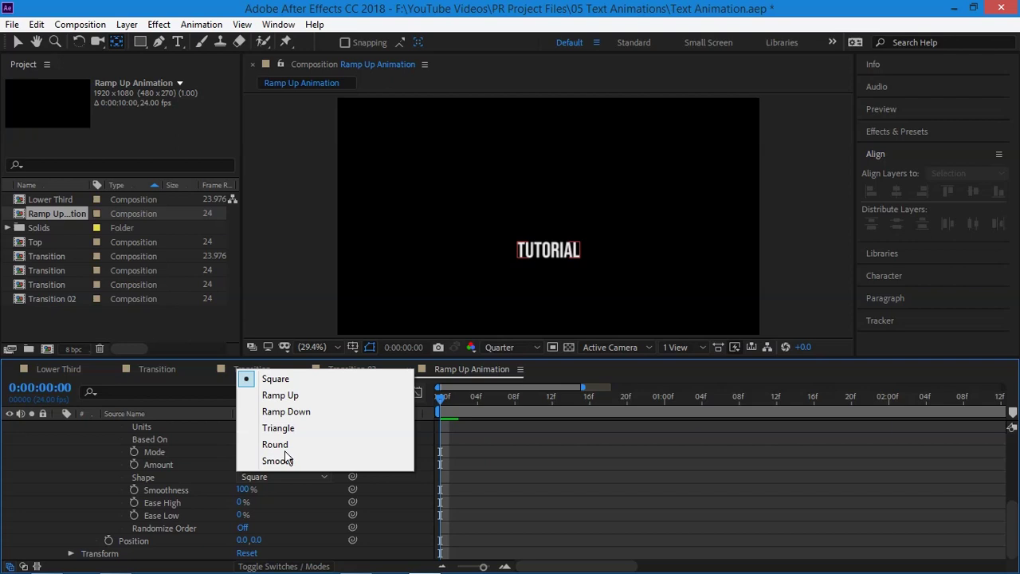
click(312, 396)
click(257, 540)
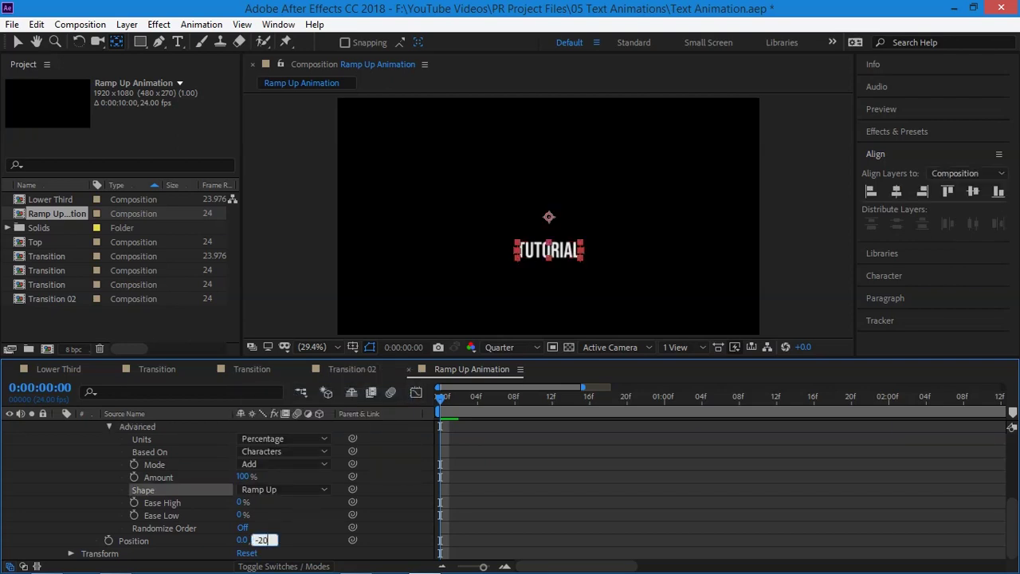
key(Return)
scroll(239, 518, up, 3)
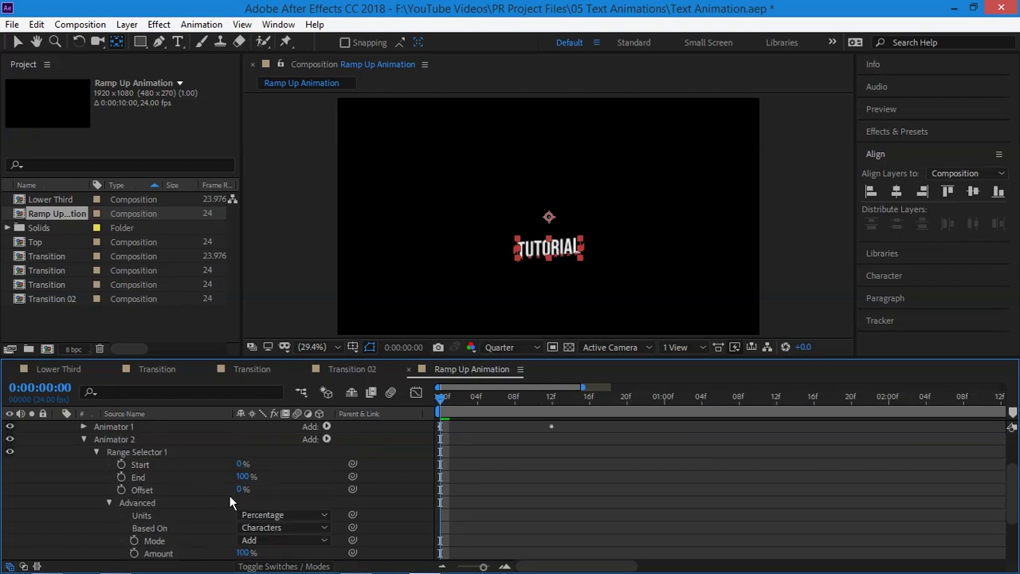
Keyframe Animator 2's Offset at -100% on frame 0 and 100% on frame 12.
click(186, 489)
click(240, 488)
text(-100)
key(Return)
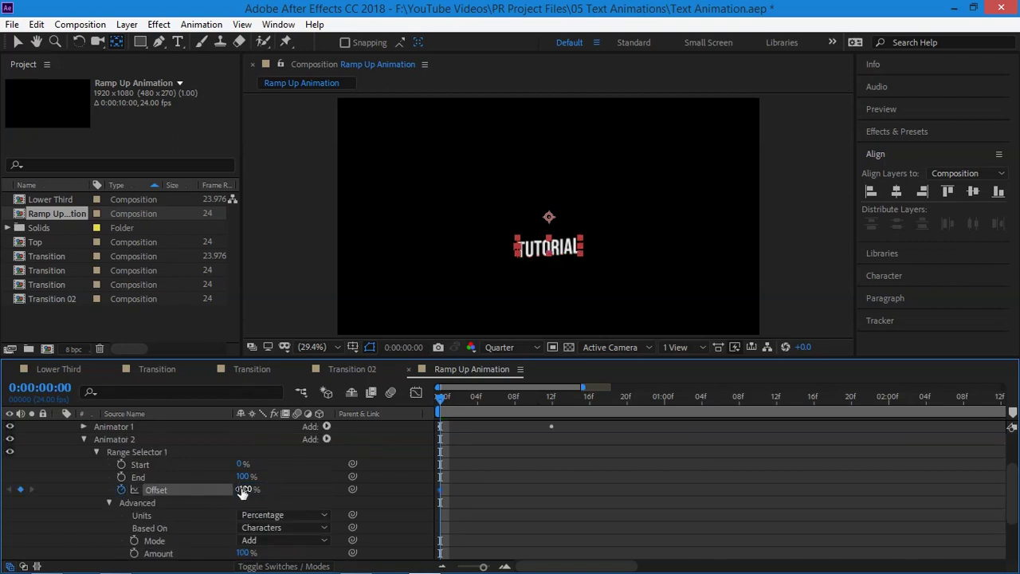
click(554, 410)
click(245, 488)
text(100)
key(Return)
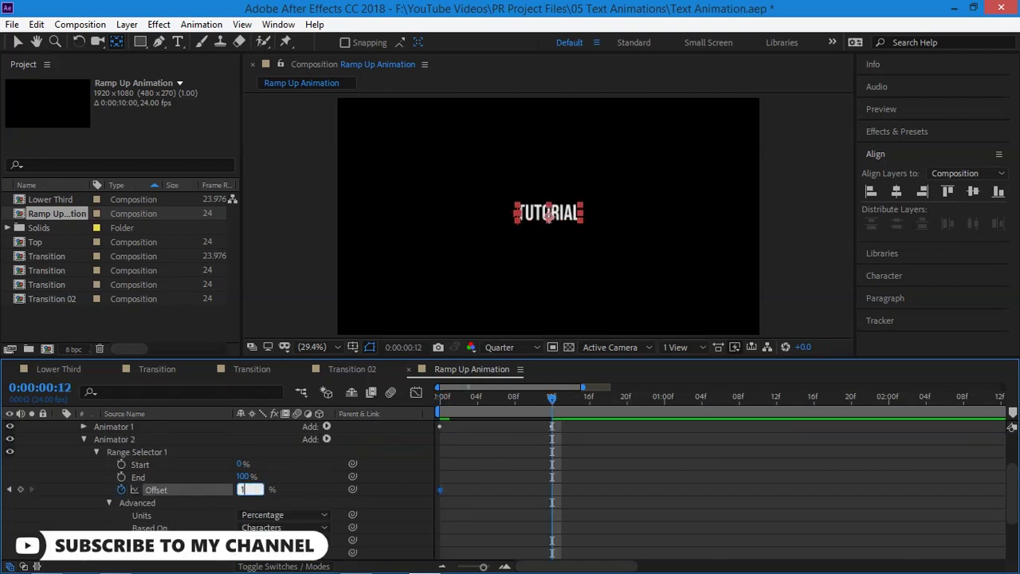
scroll(637, 512, up, 2)
Reveal TUTORIAL's keyframes with U and apply Easy Ease to Animator 2's Offset keyframes.
click(83, 503)
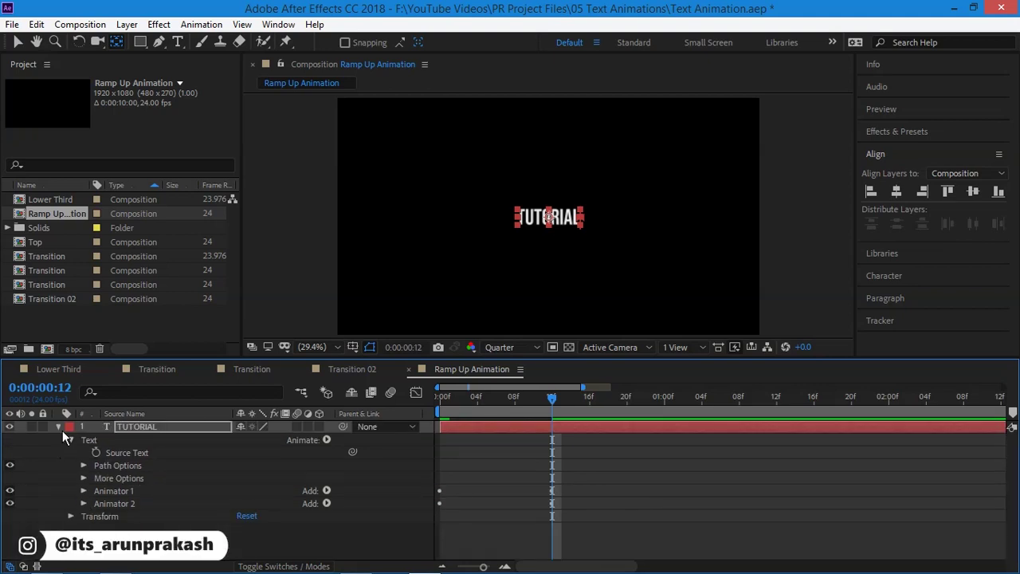
click(57, 426)
click(153, 427)
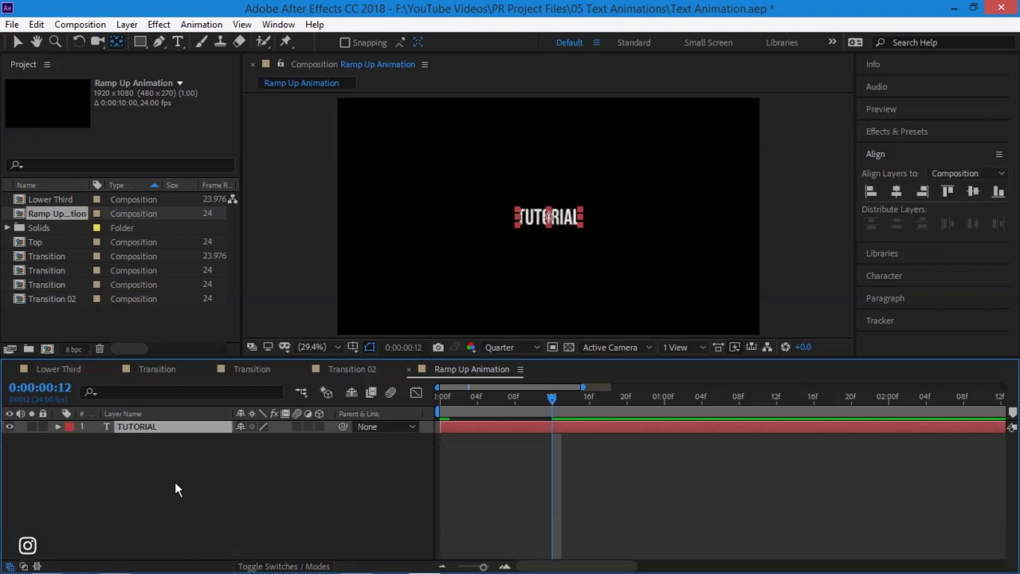
key(u)
click(635, 500)
drag(584, 506, 423, 472)
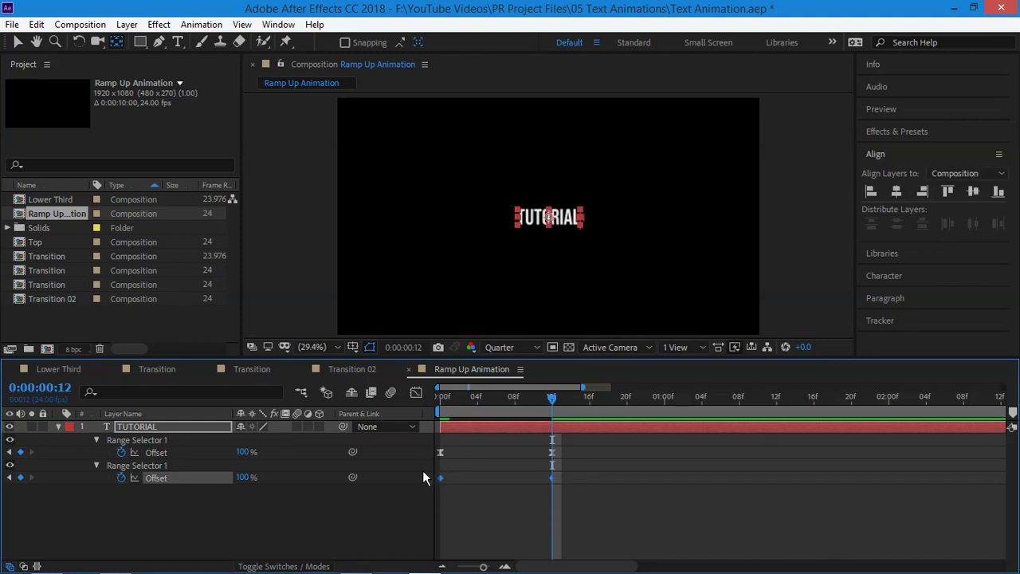
key(F9)
click(700, 522)
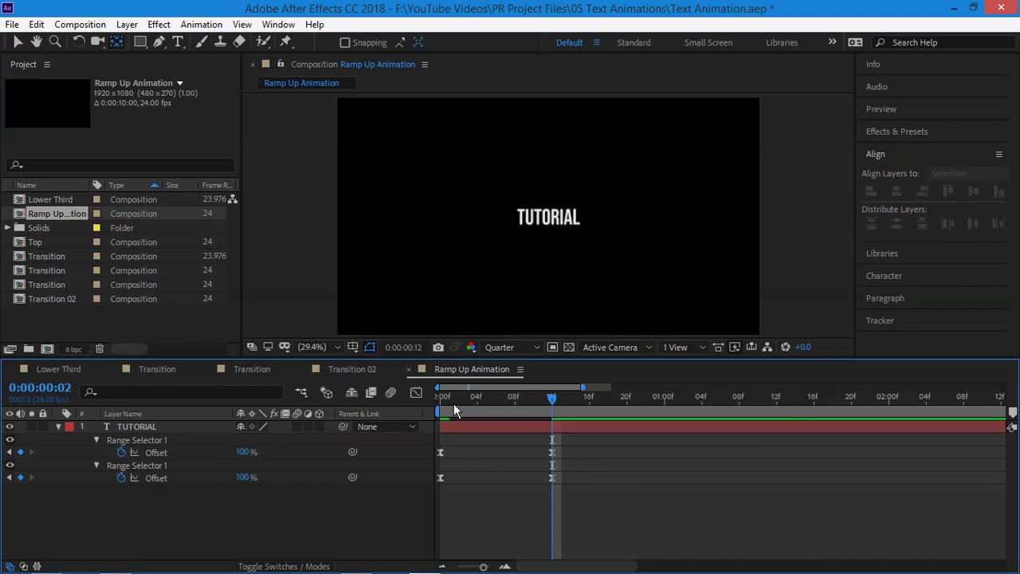
Shift Animator 2's Offset keyframes three frames later, to frames 3–15, and preview.
drag(454, 403, 448, 404)
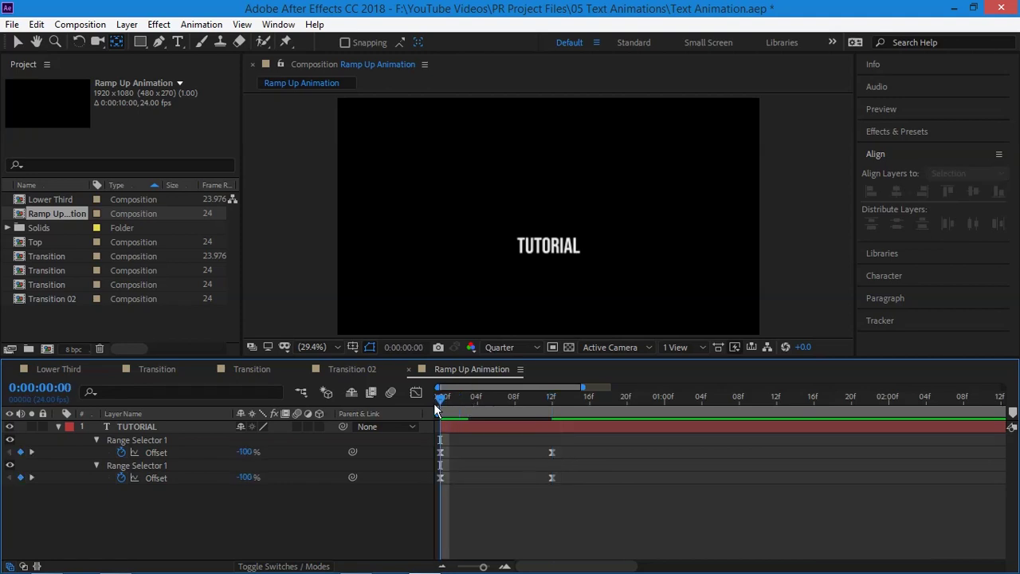
key(Page_Down)
key(Page_Down)
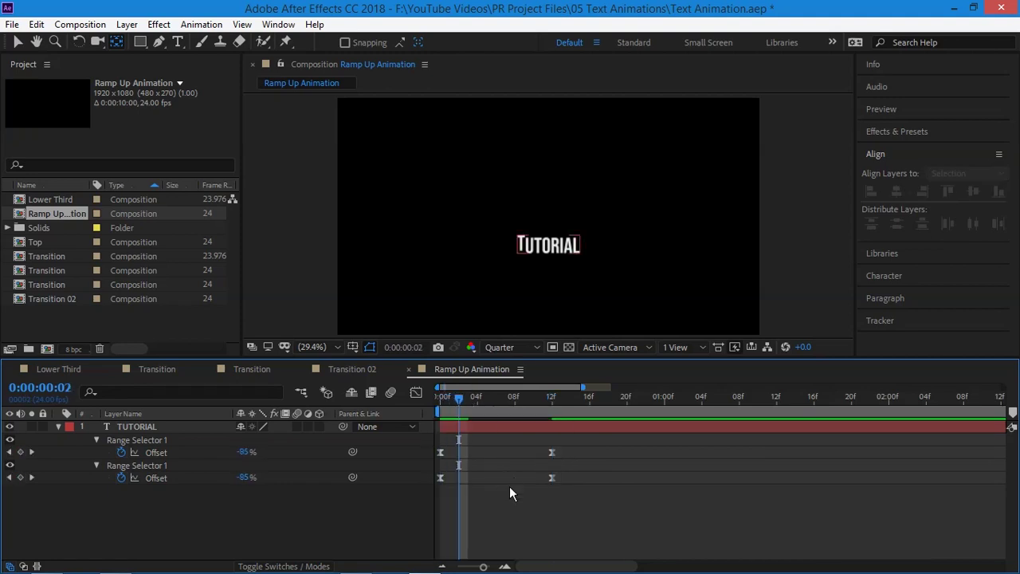
drag(596, 479, 460, 478)
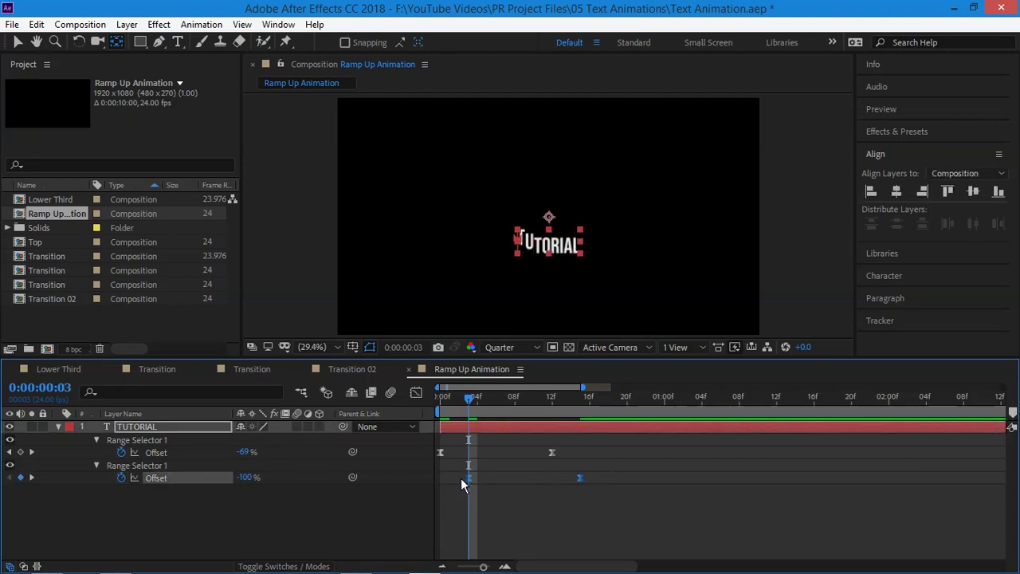
key(Page_Up)
key(Page_Up)
key(Home)
key(space)
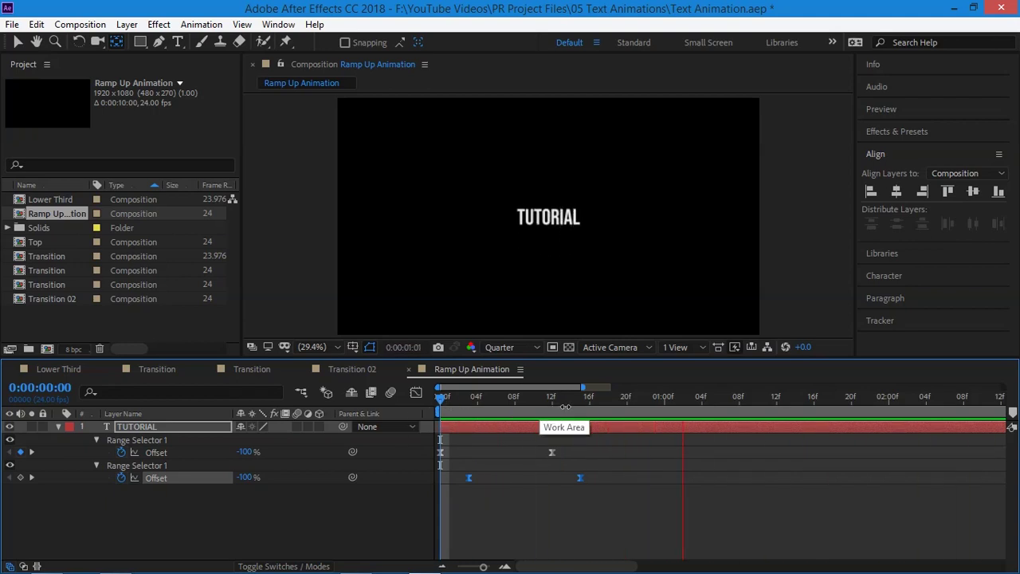
key(space)
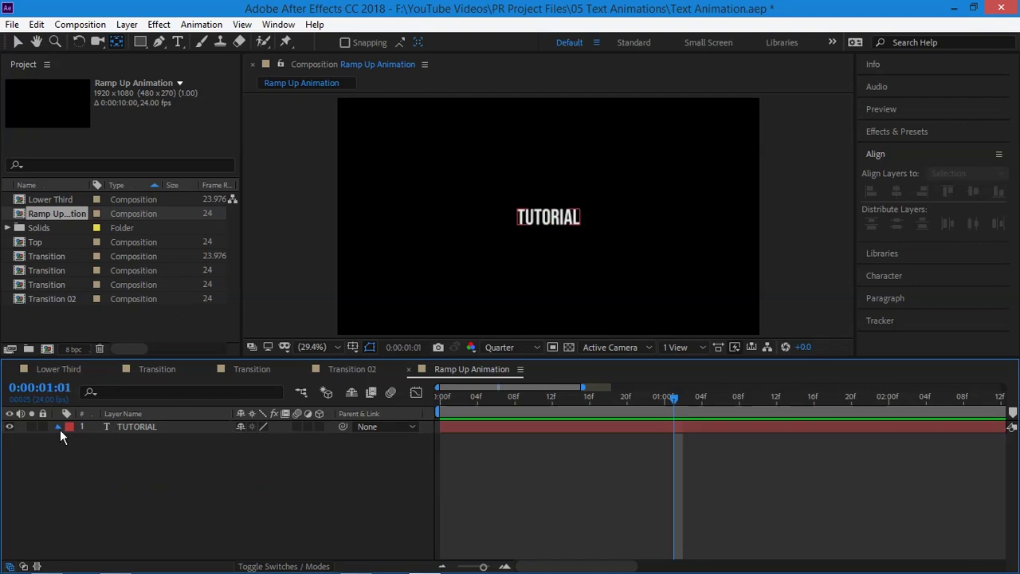
Change Animator 2's Position Y value to -50.
click(57, 426)
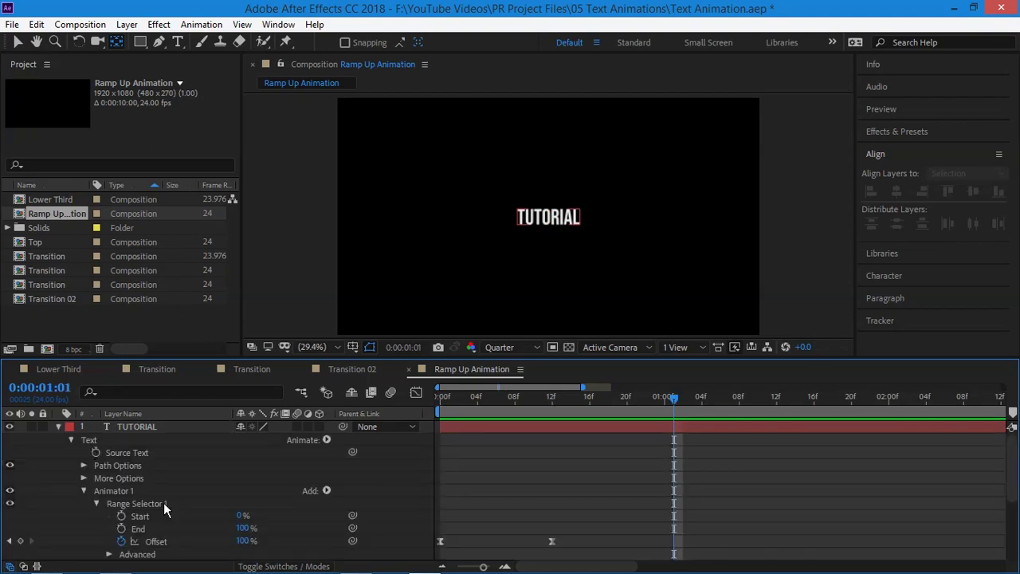
scroll(163, 502, down, 5)
click(562, 397)
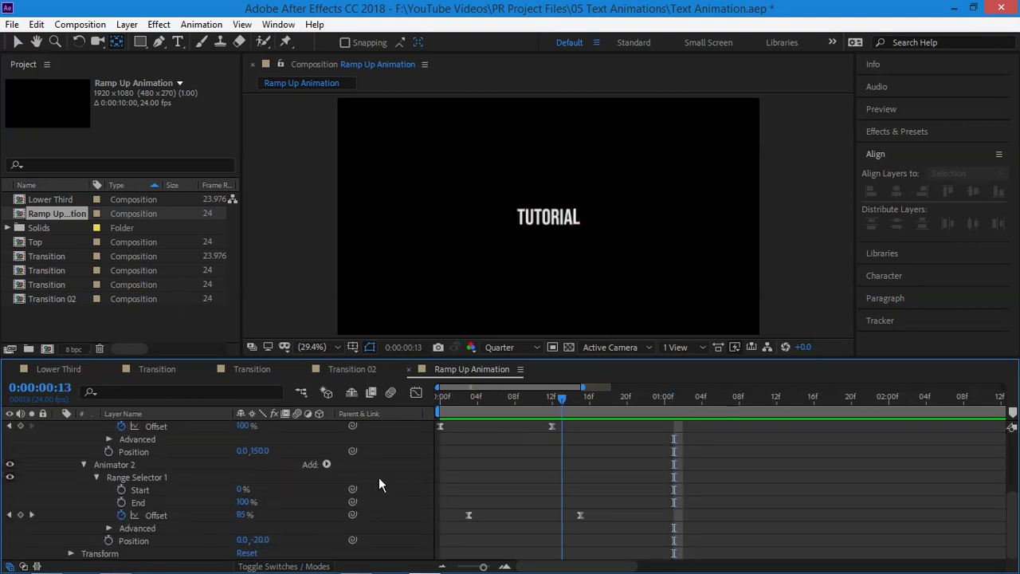
click(259, 540)
text(-50)
key(Return)
Preview the stronger overshoot, collapse the TUTORIAL layer and rewind to frame 0.
key(space)
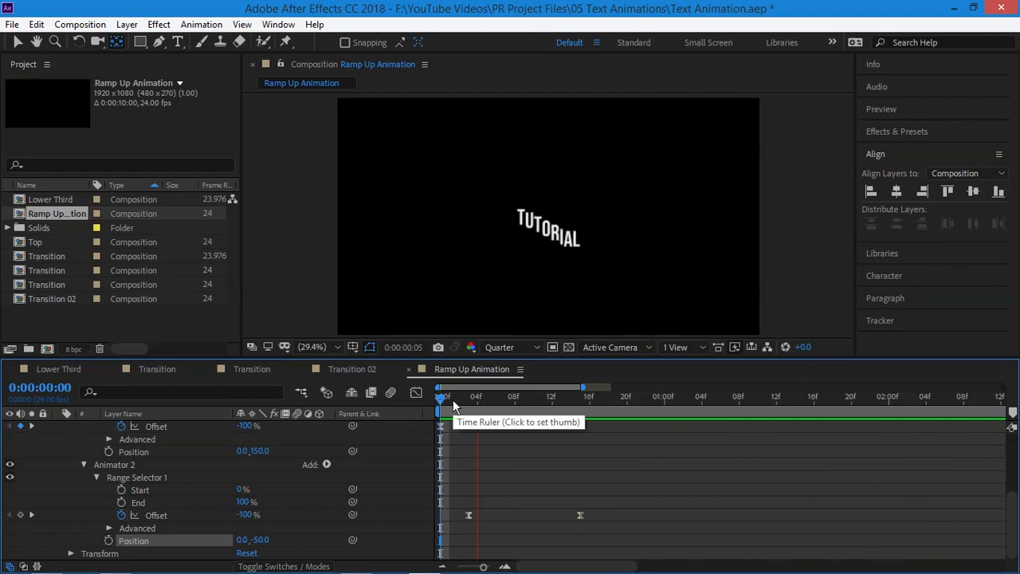
key(space)
scroll(85, 432, up, 5)
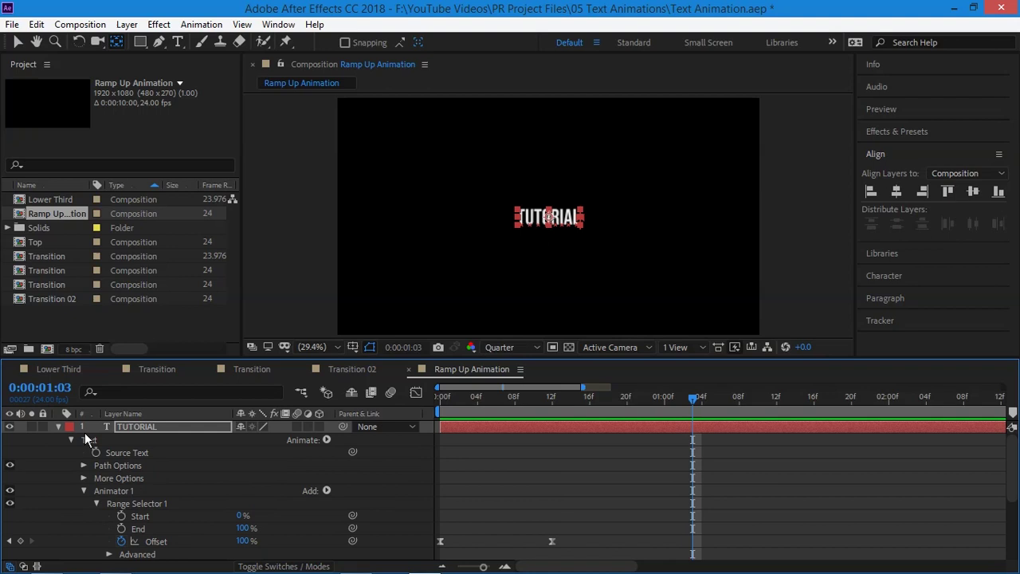
click(57, 426)
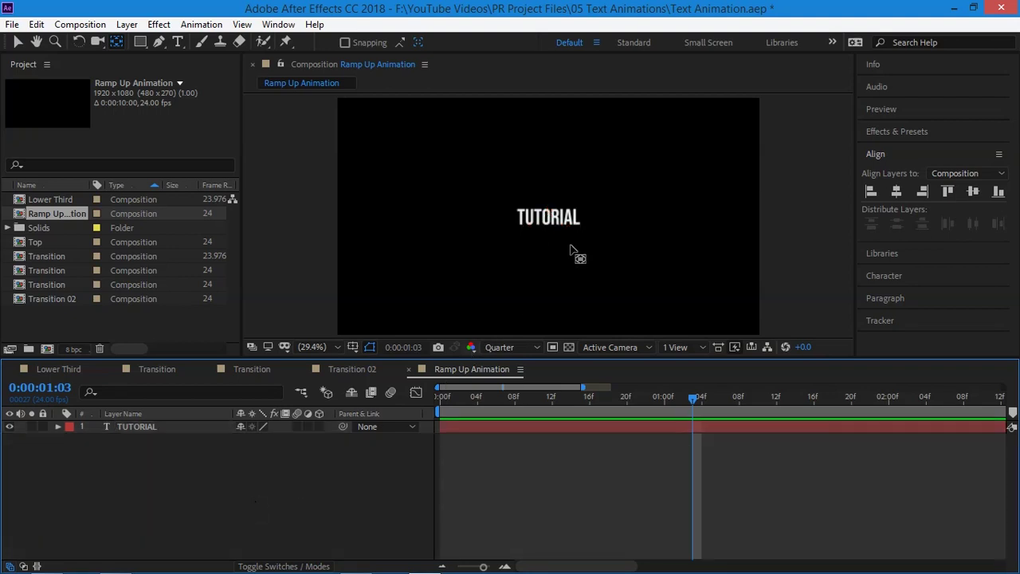
click(514, 213)
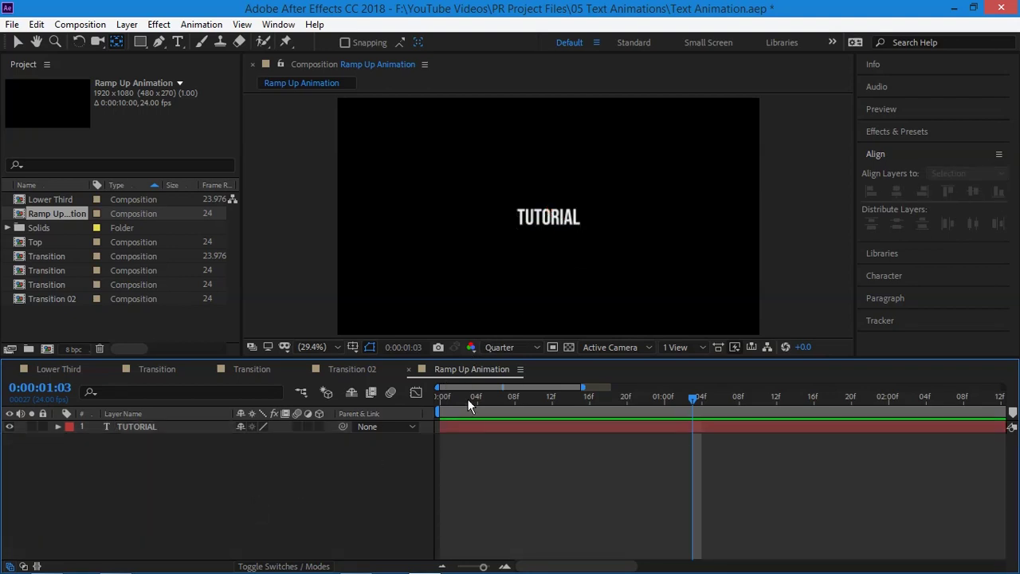
drag(467, 399, 404, 409)
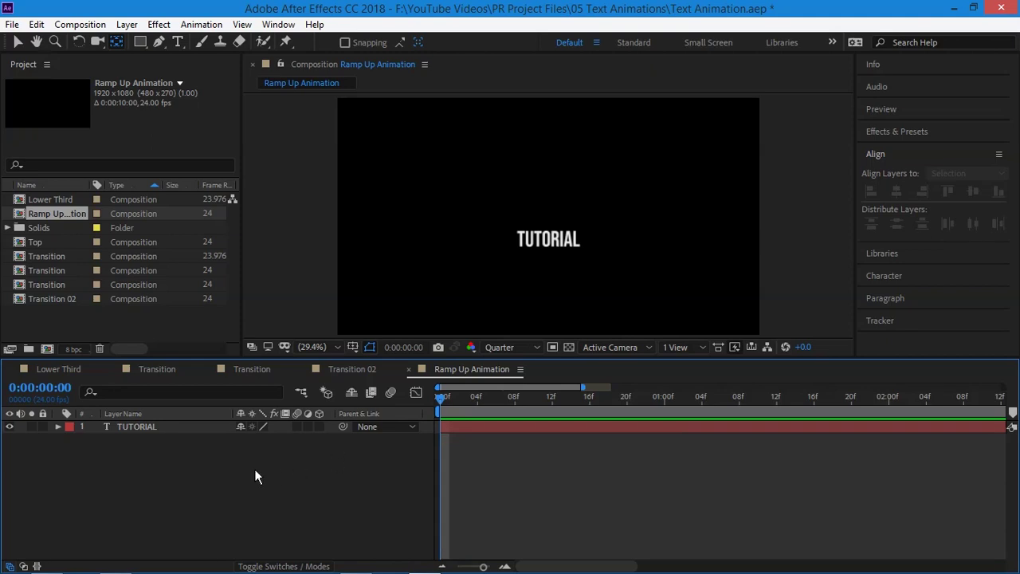
Create a new black solid layer with colour 000000.
key(ctrl+y)
click(502, 374)
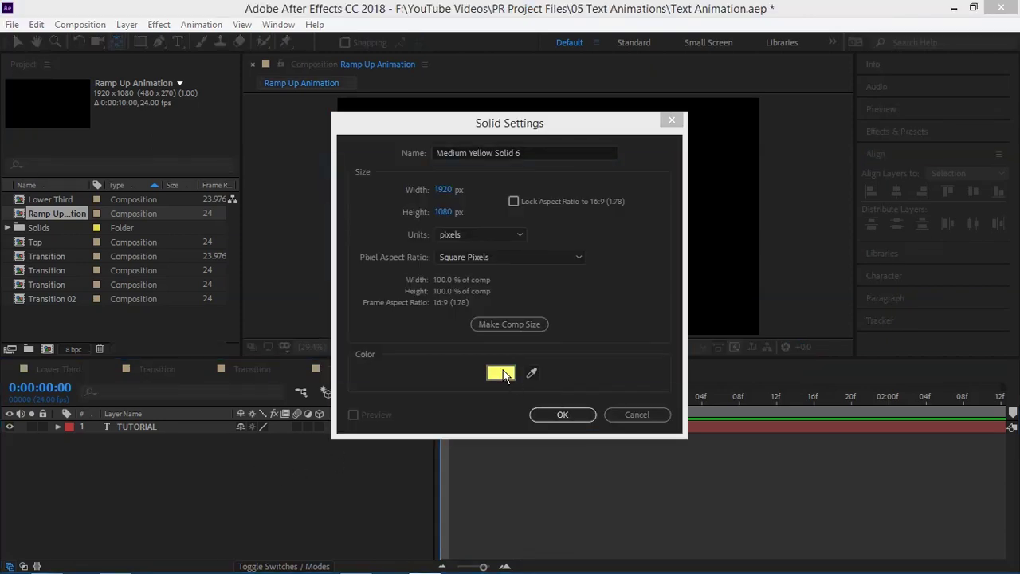
text(000000)
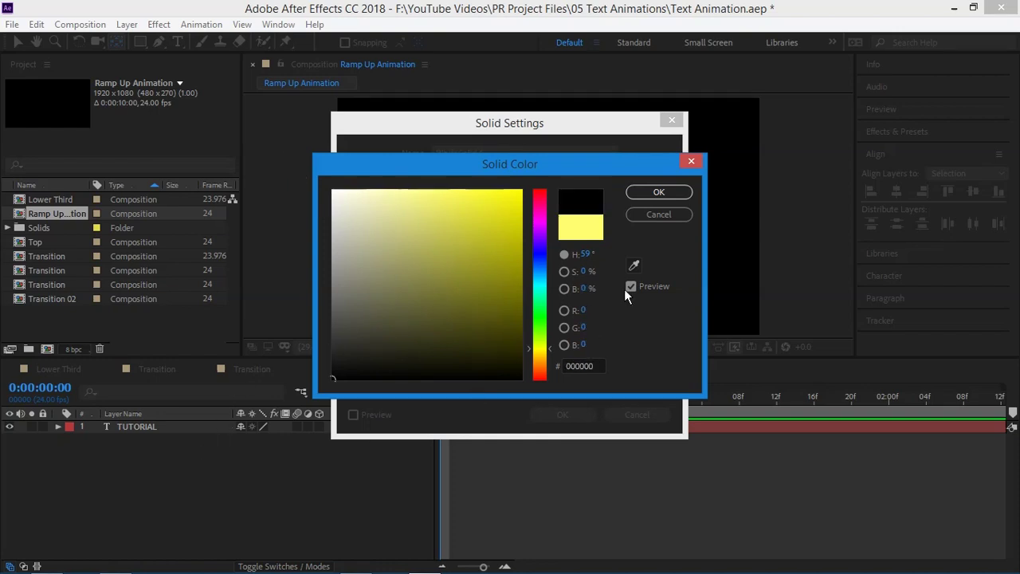
click(659, 192)
click(563, 414)
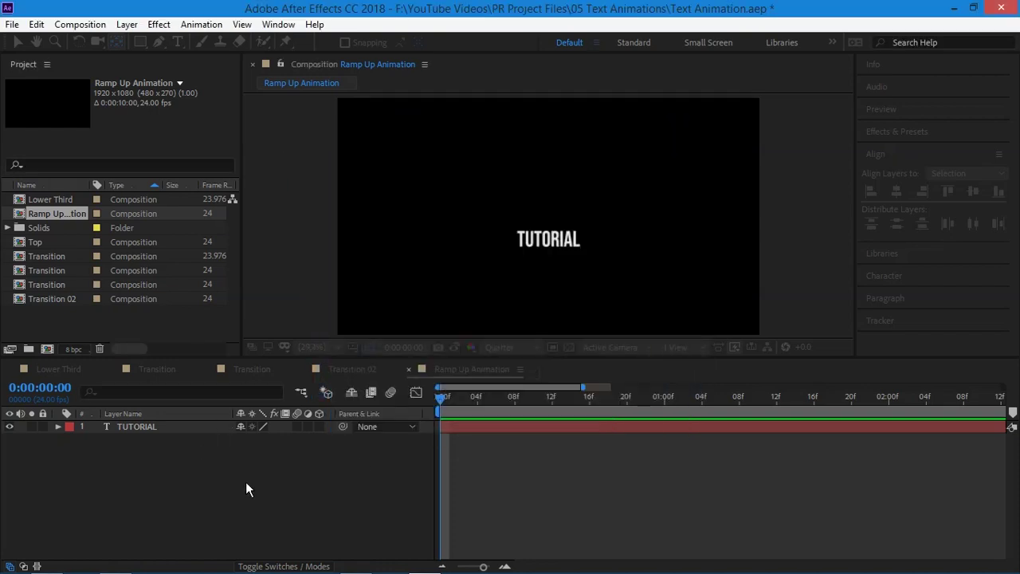
Lower Black Solid 2's Position to 960,1131 below the text and preview.
click(127, 428)
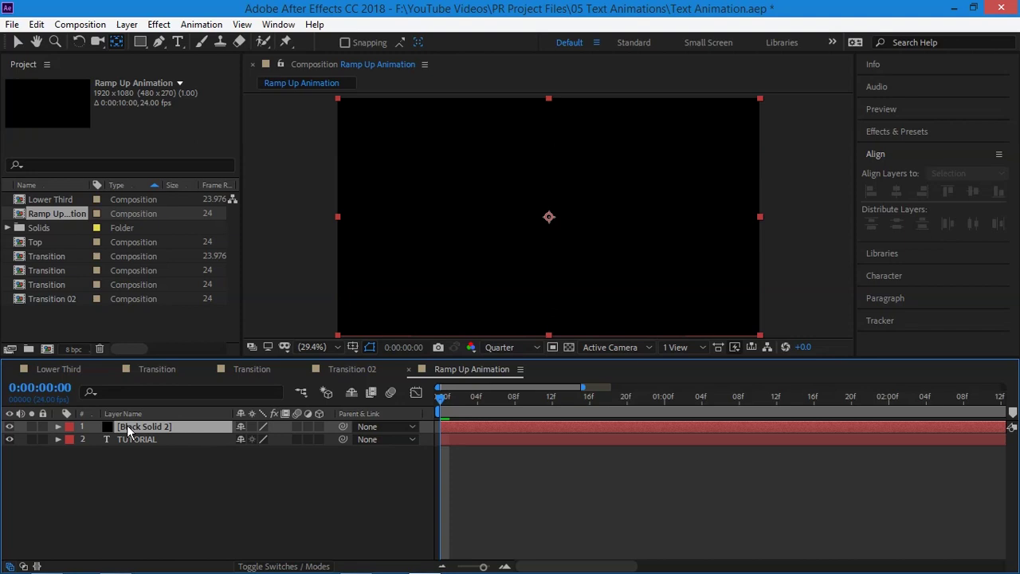
key(p)
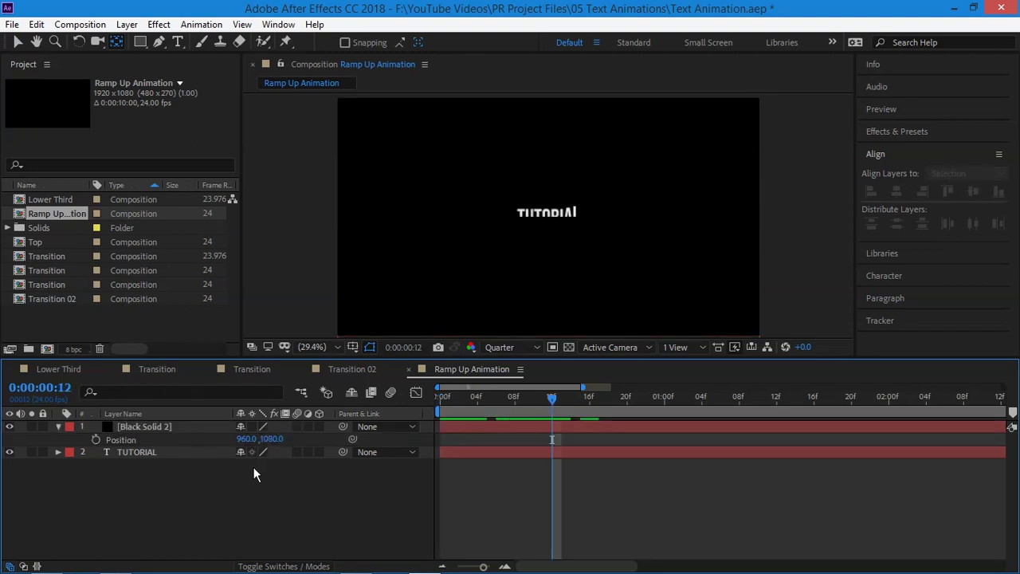
click(218, 428)
mouse_move(266, 439)
mouse_down()
mouse_move(311, 439)
mouse_move(265, 439)
mouse_up()
key(Home)
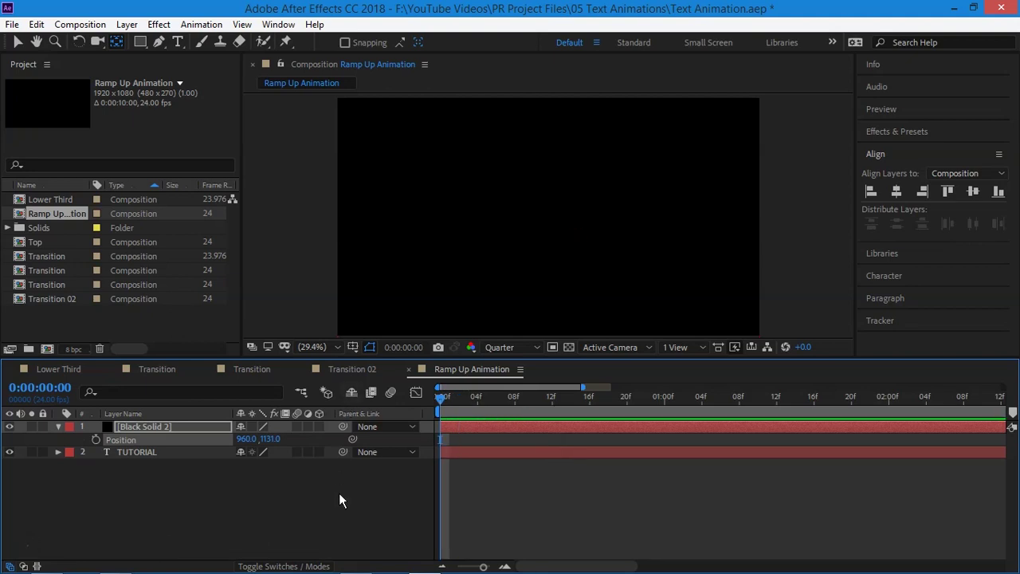
key(space)
Set TUTORIAL's track matte to Alpha Inverted Matte 'Black Solid 2', checking it on the transparency grid.
key(space)
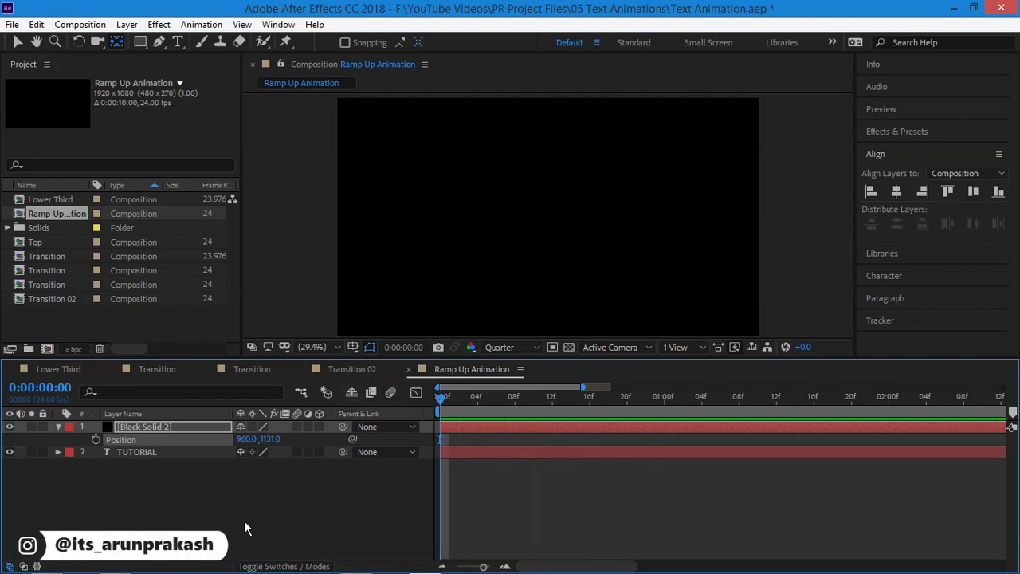
key(space)
key(space)
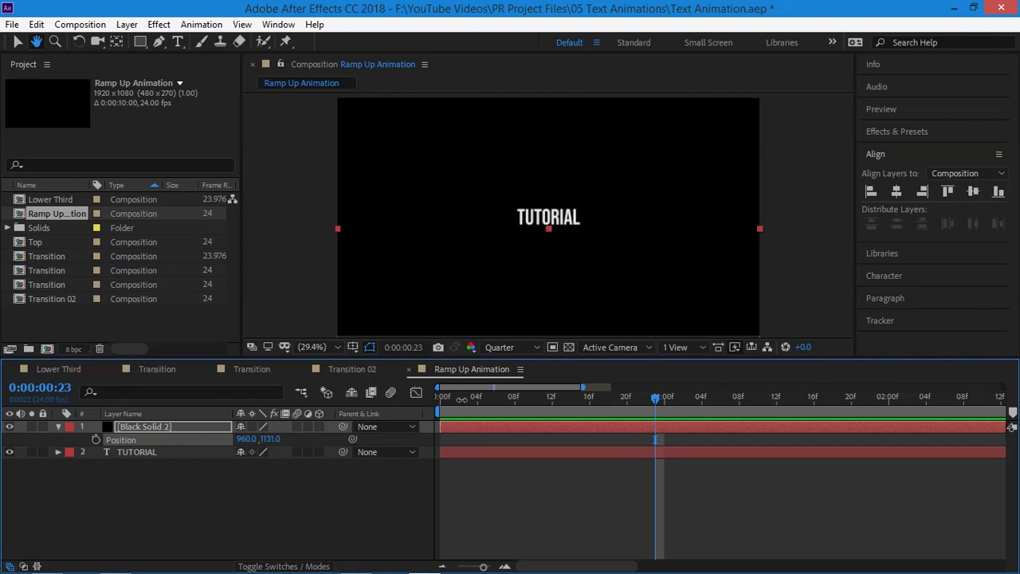
drag(655, 396, 414, 404)
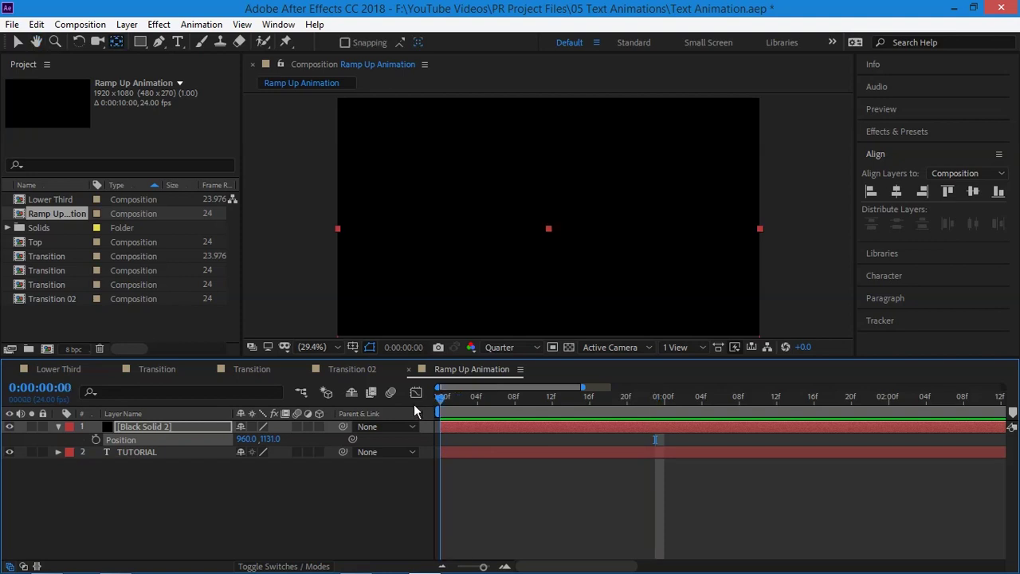
click(569, 348)
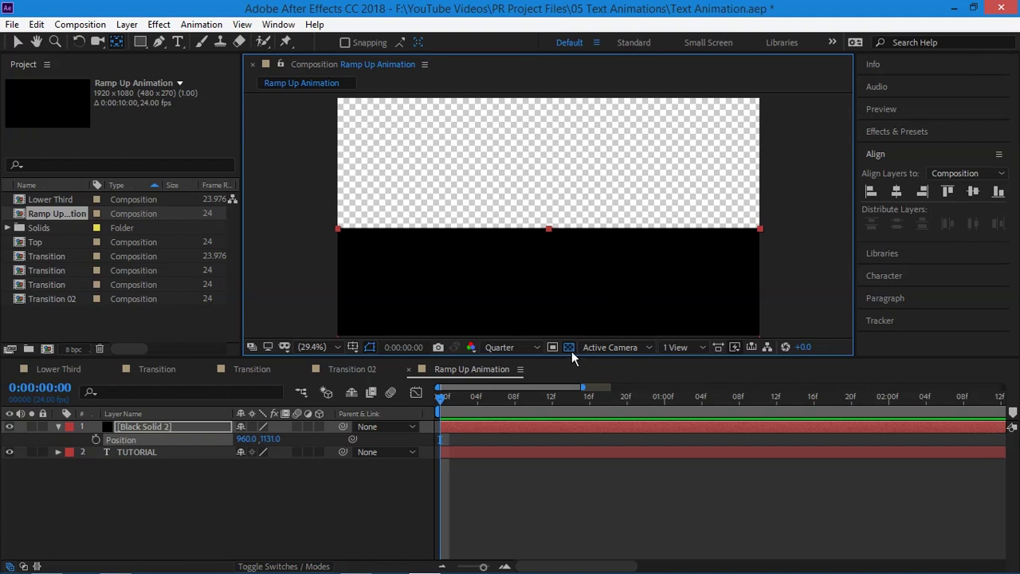
click(236, 514)
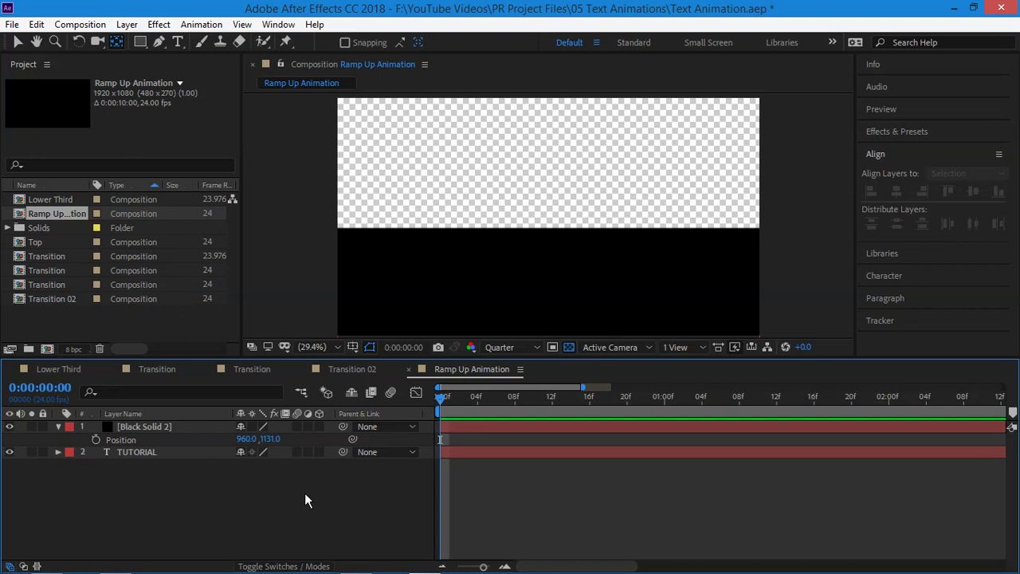
click(303, 566)
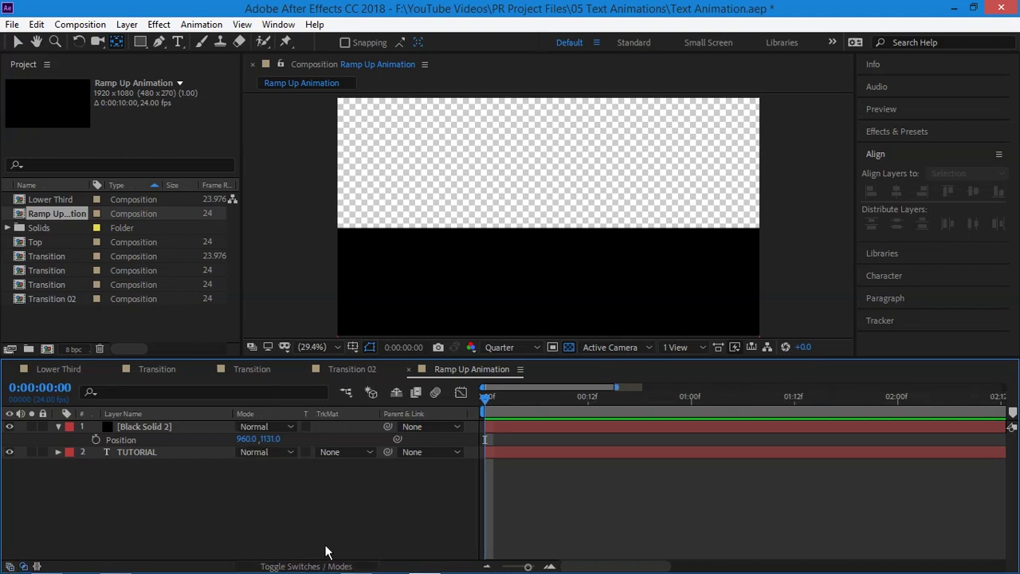
click(349, 450)
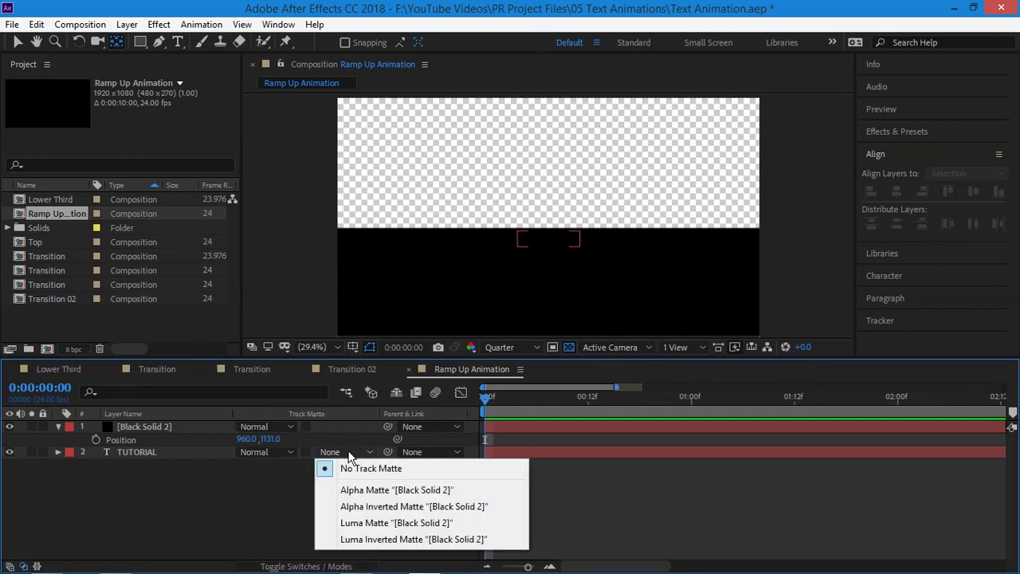
click(354, 510)
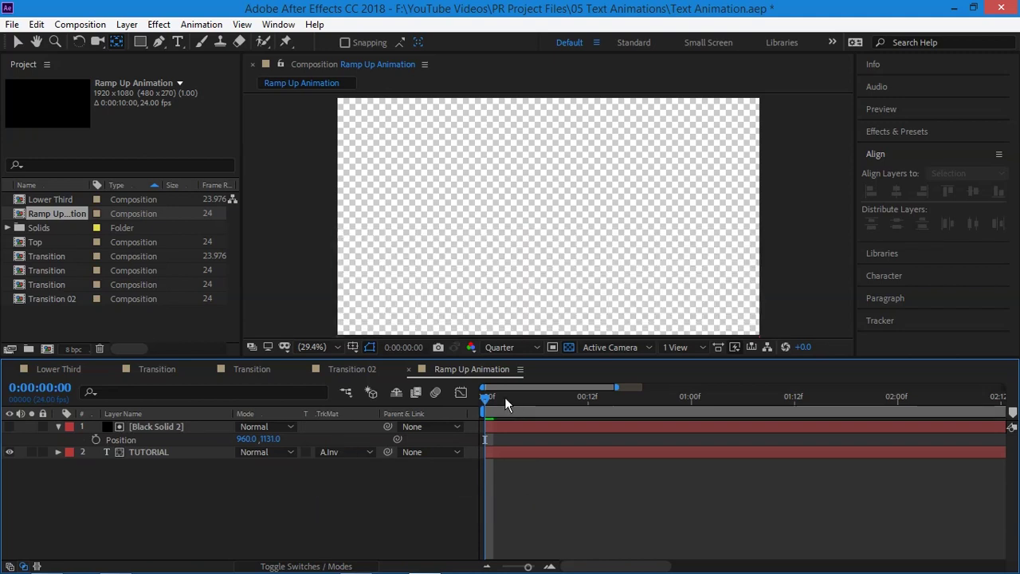
click(568, 347)
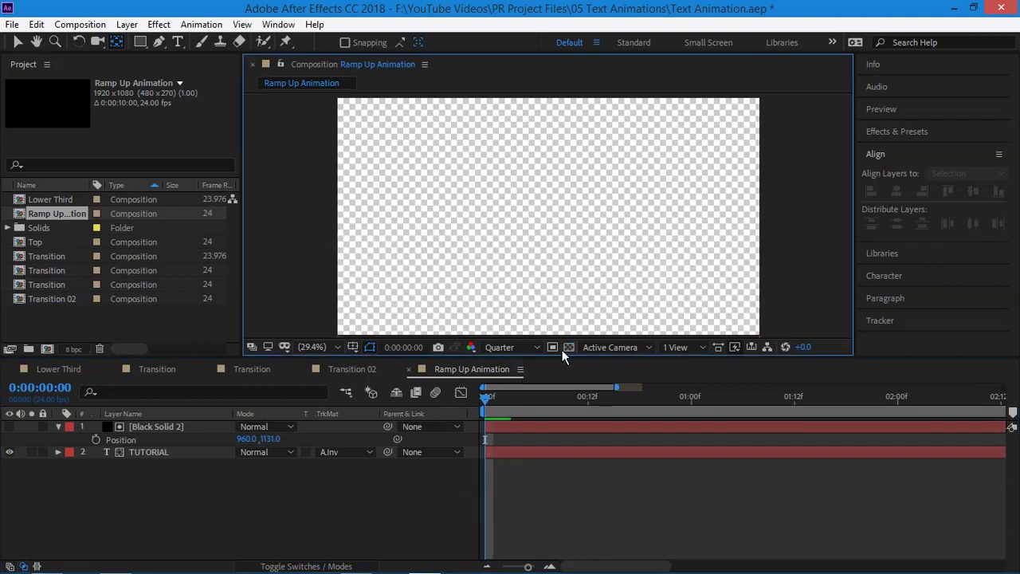
key(p)
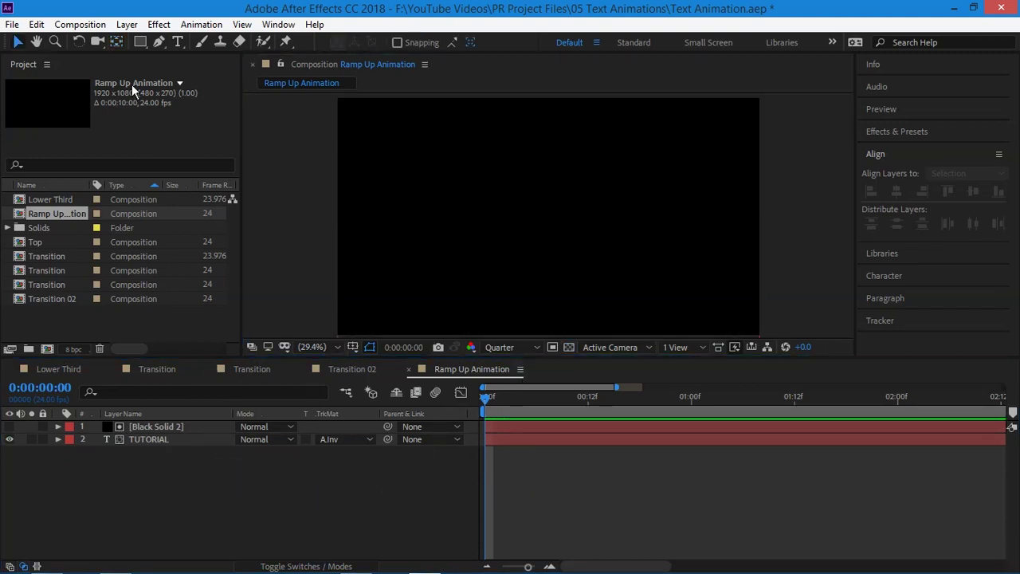
Draw a horizontal line with the Pen tool across the middle of the composition.
click(160, 41)
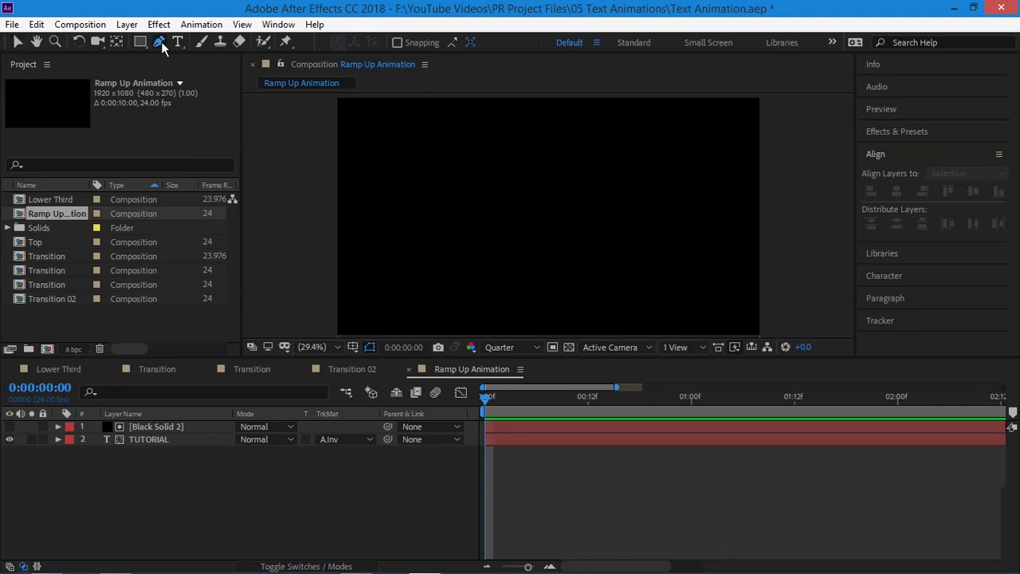
click(549, 217)
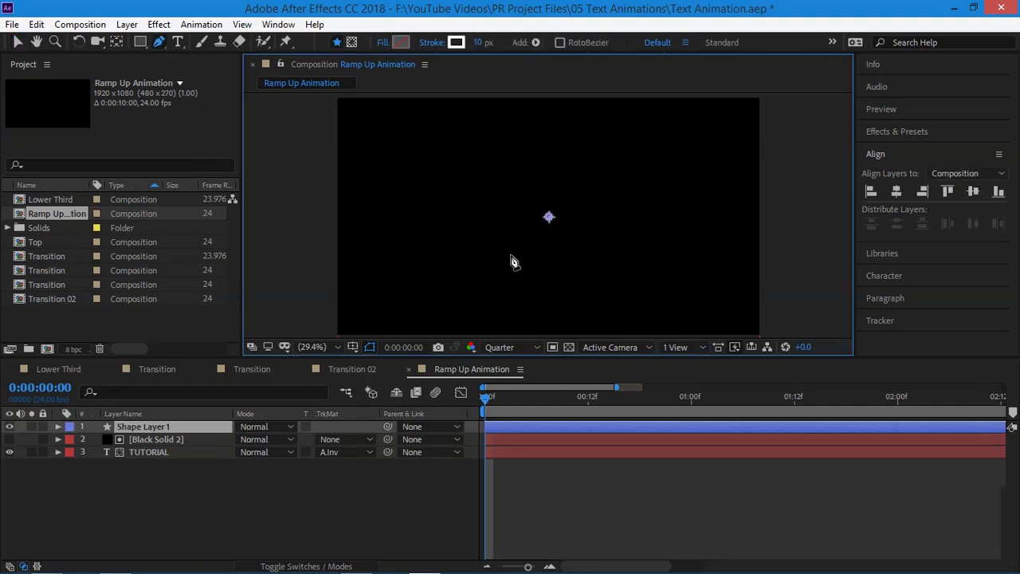
key(Return)
click(612, 229)
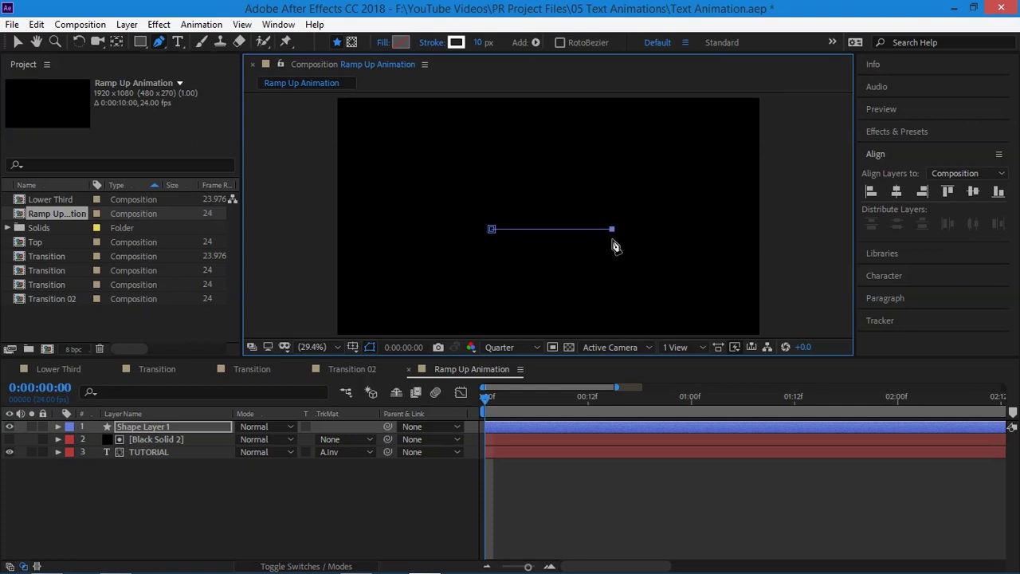
Centre Shape Layer 1's anchor point on the line and reveal its Position.
click(221, 427)
key(v)
key(ctrl+alt+Home)
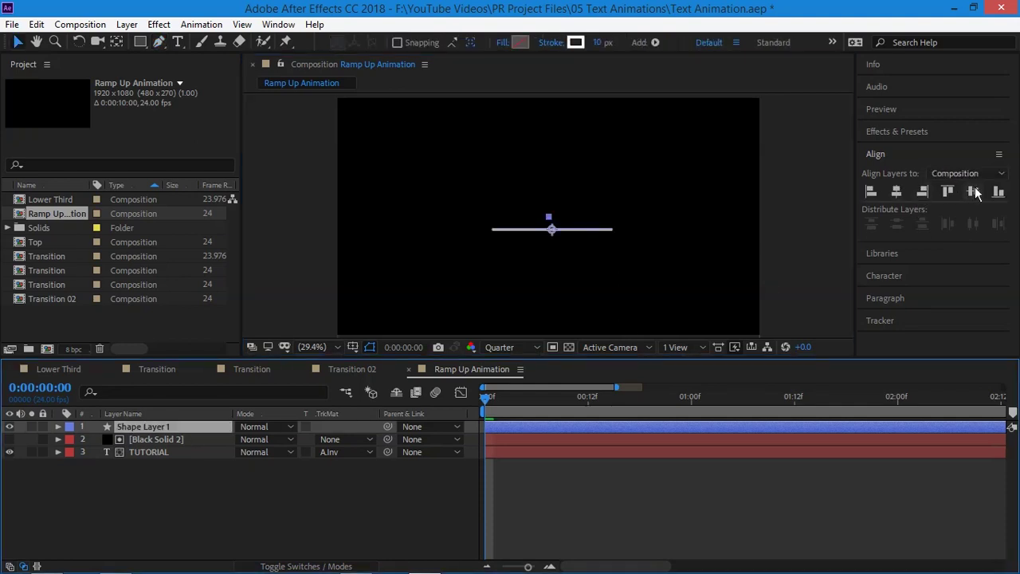
key(p)
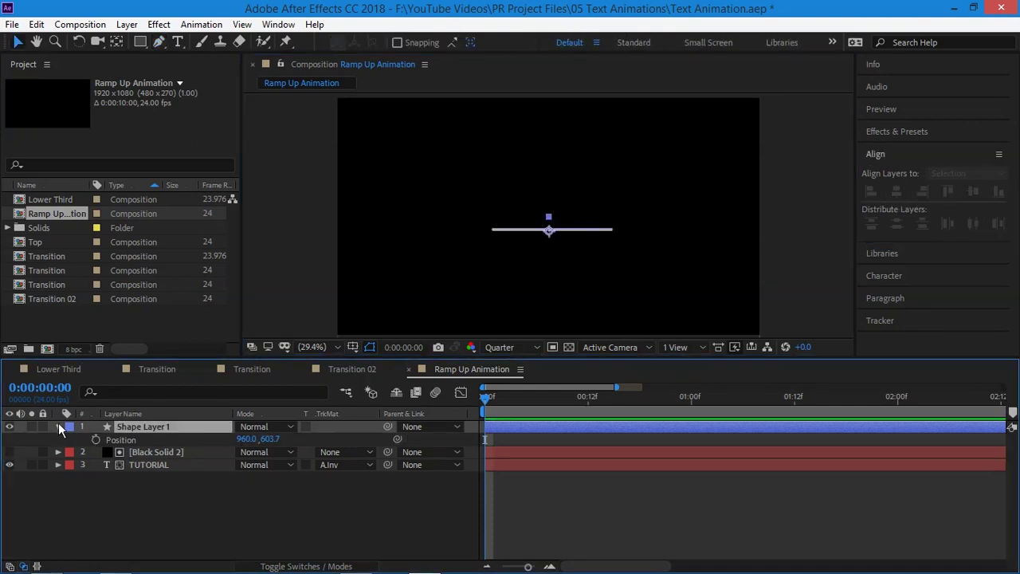
click(129, 429)
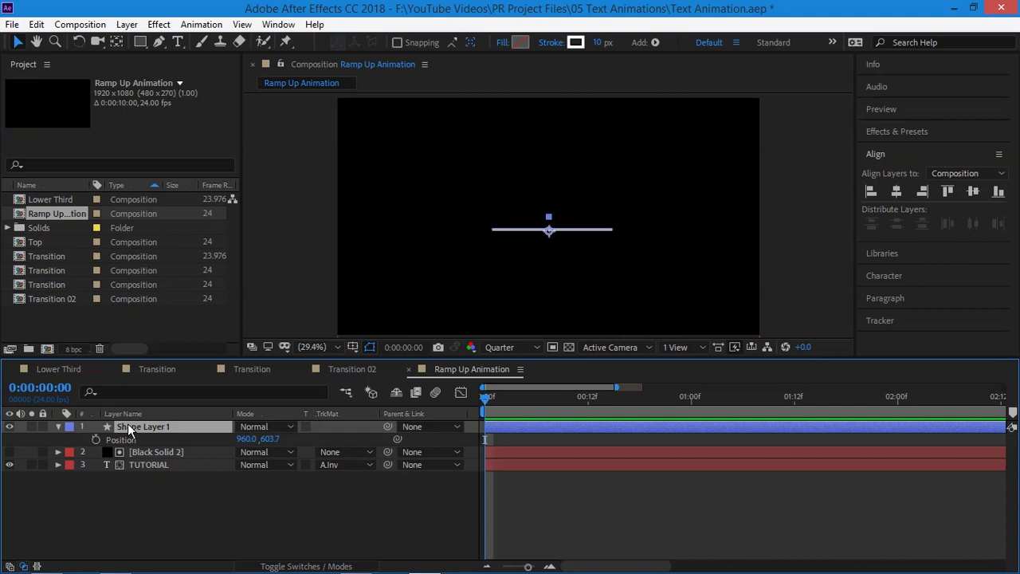
Add Trim Paths to Shape Layer 1's contents.
click(57, 427)
click(58, 427)
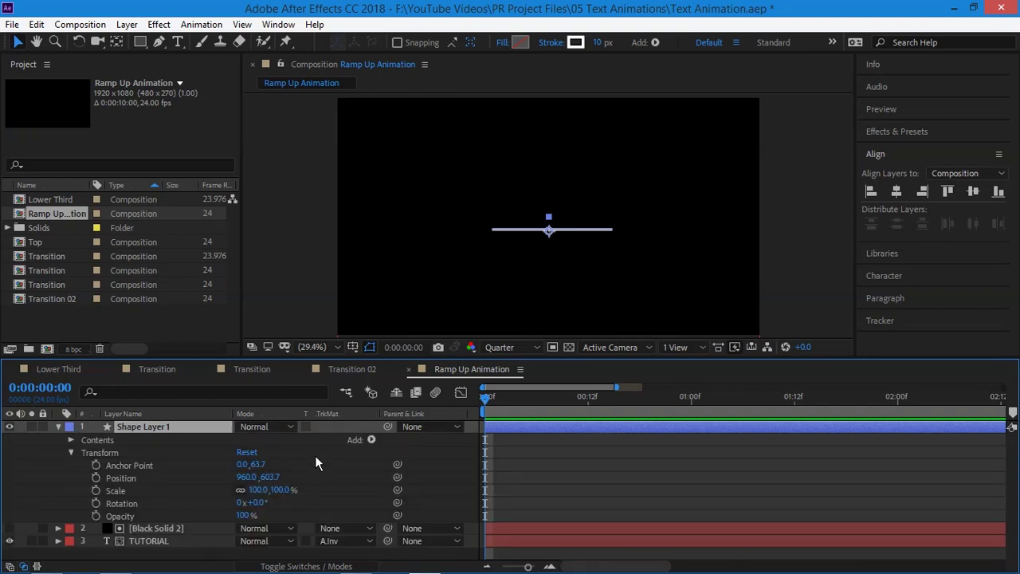
click(371, 440)
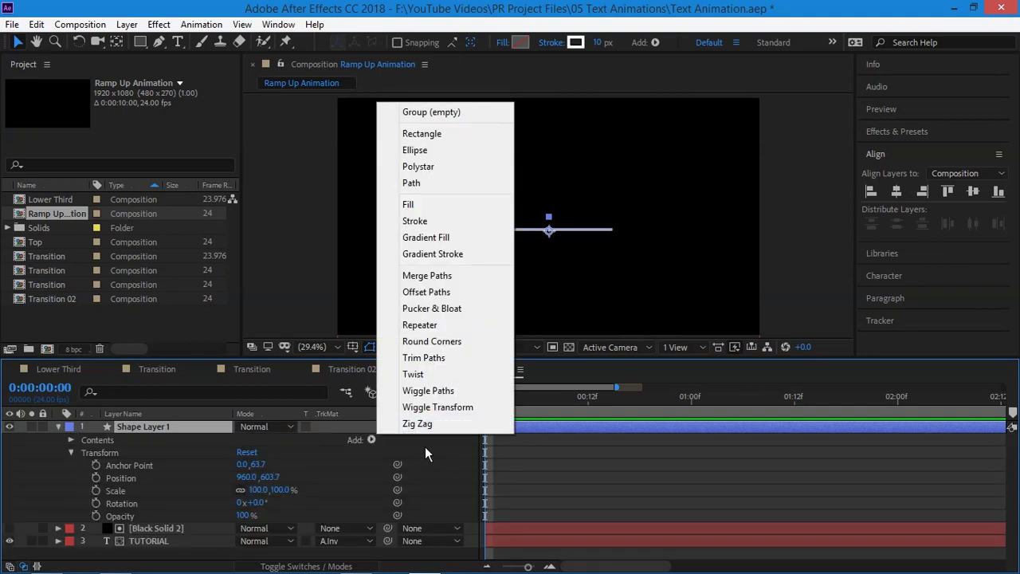
click(434, 358)
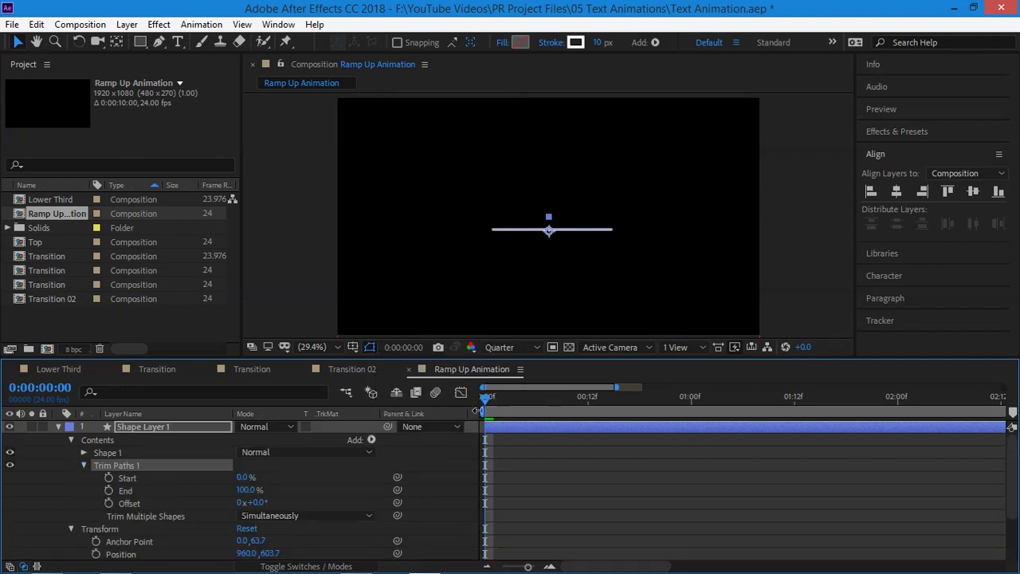
Keyframe the Trim Paths End at 5% at frame 0 and 100% at frame 12.
drag(244, 494, 188, 496)
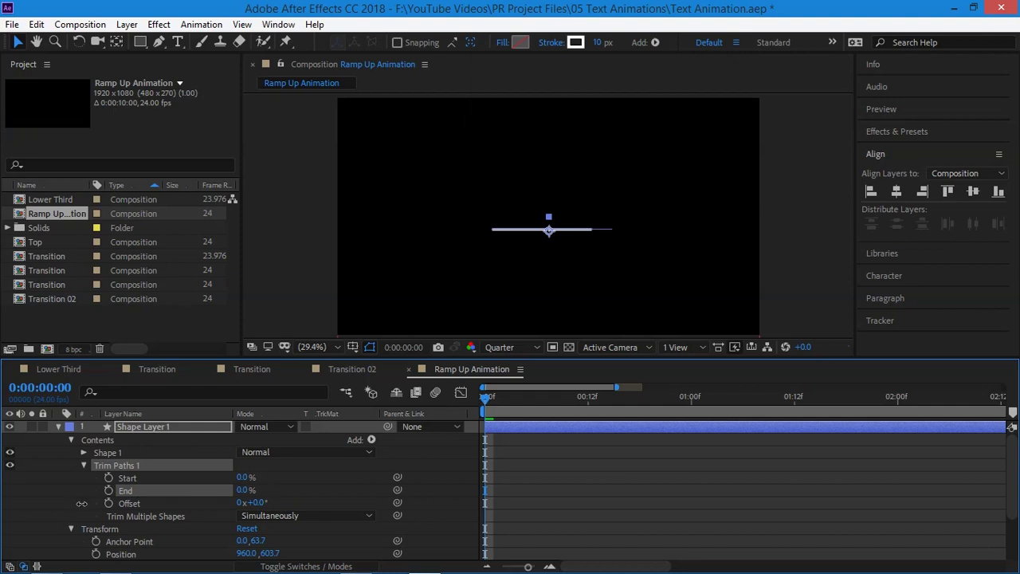
drag(82, 502, 97, 497)
click(109, 491)
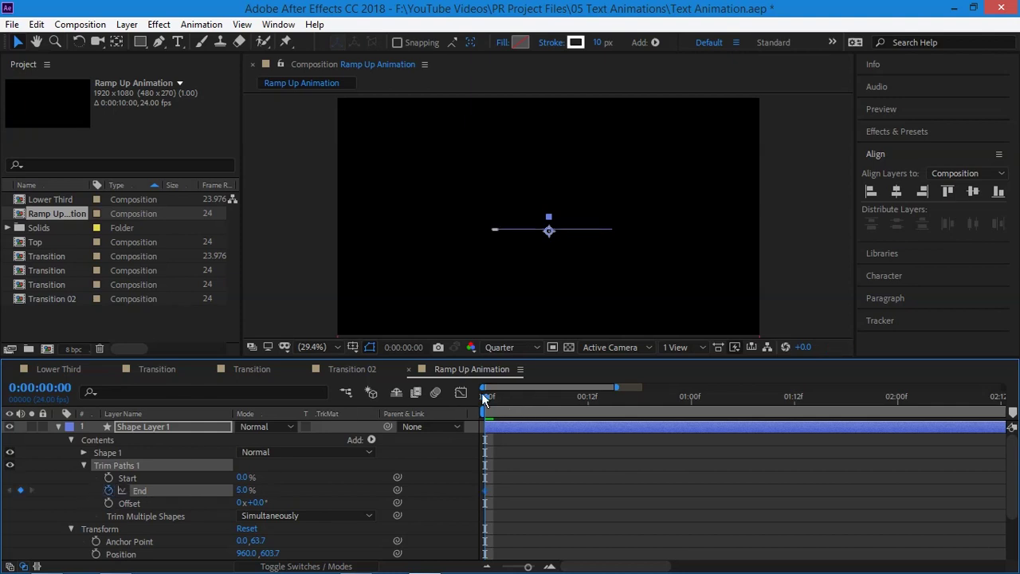
drag(511, 399, 590, 402)
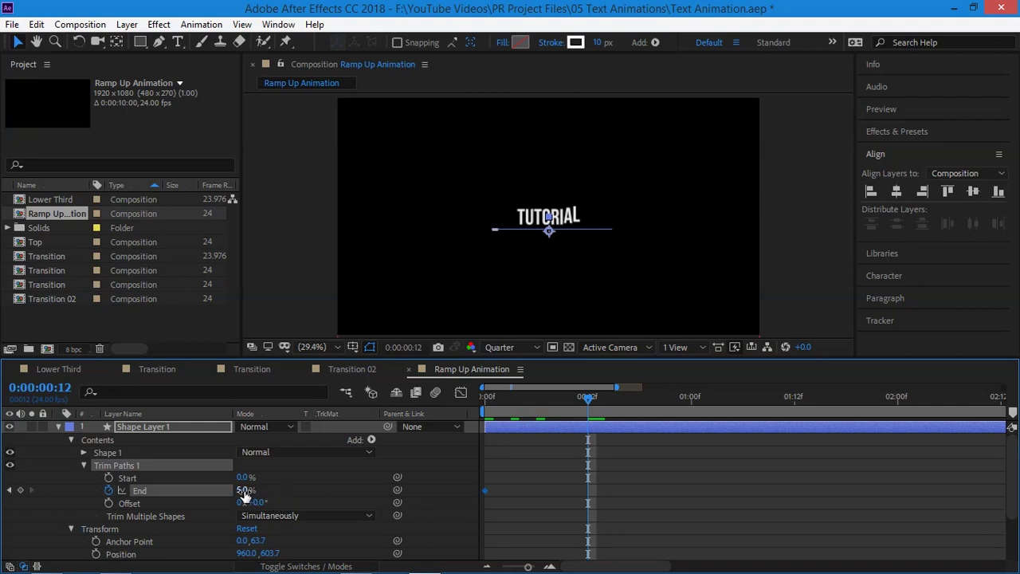
drag(245, 491, 419, 489)
Apply Easy Ease (F9) to both trim End keyframes.
key(u)
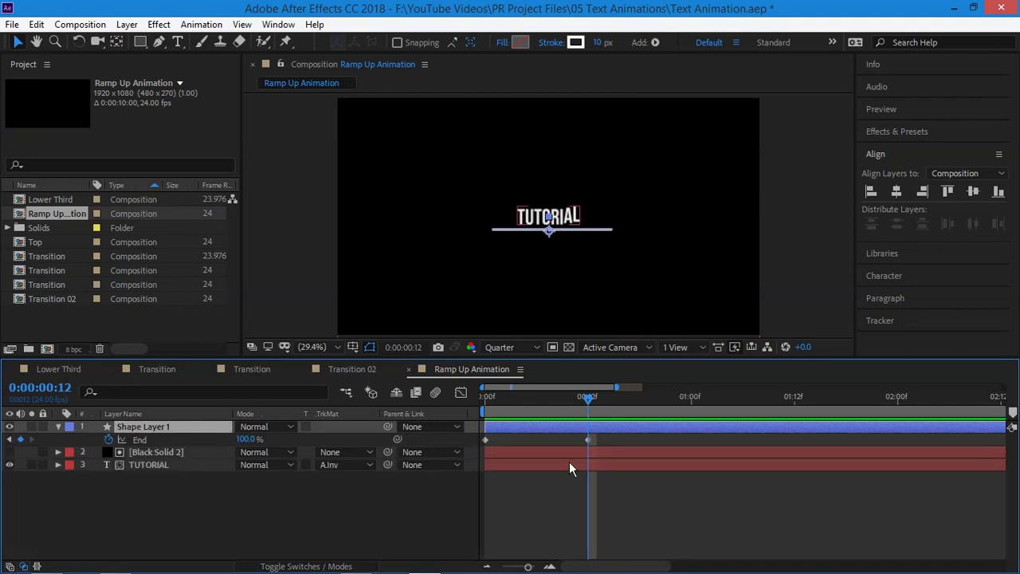
drag(606, 444, 469, 453)
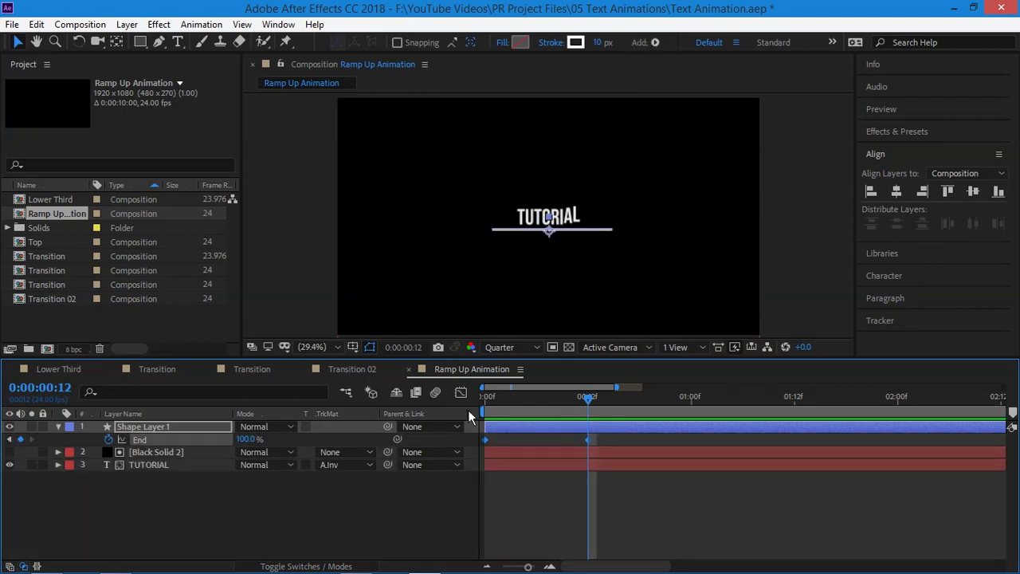
key(F9)
key(Home)
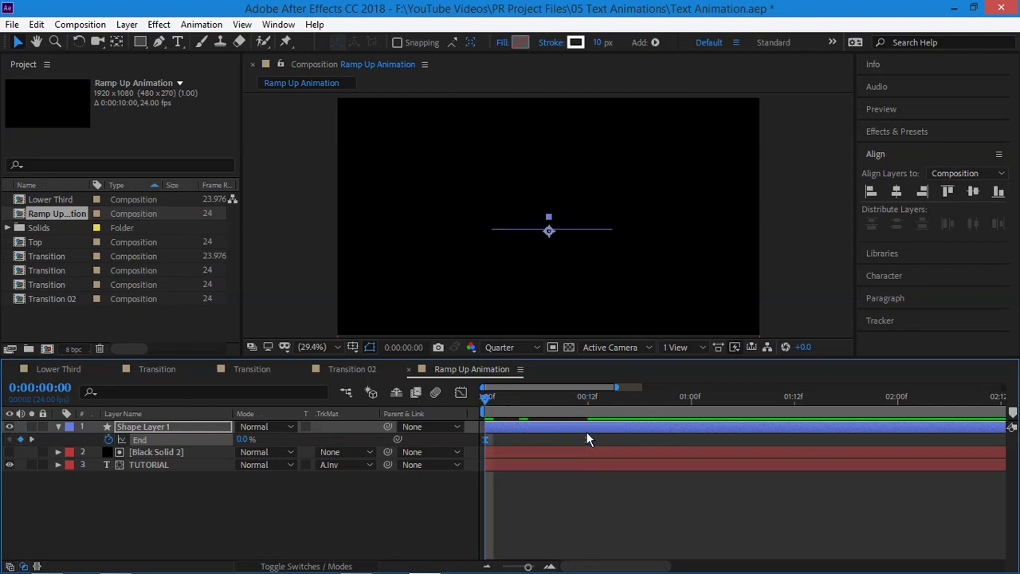
Sharpen the End keyframes' speed curve in the Graph Editor and preview the draw-on.
click(461, 392)
drag(644, 498, 522, 534)
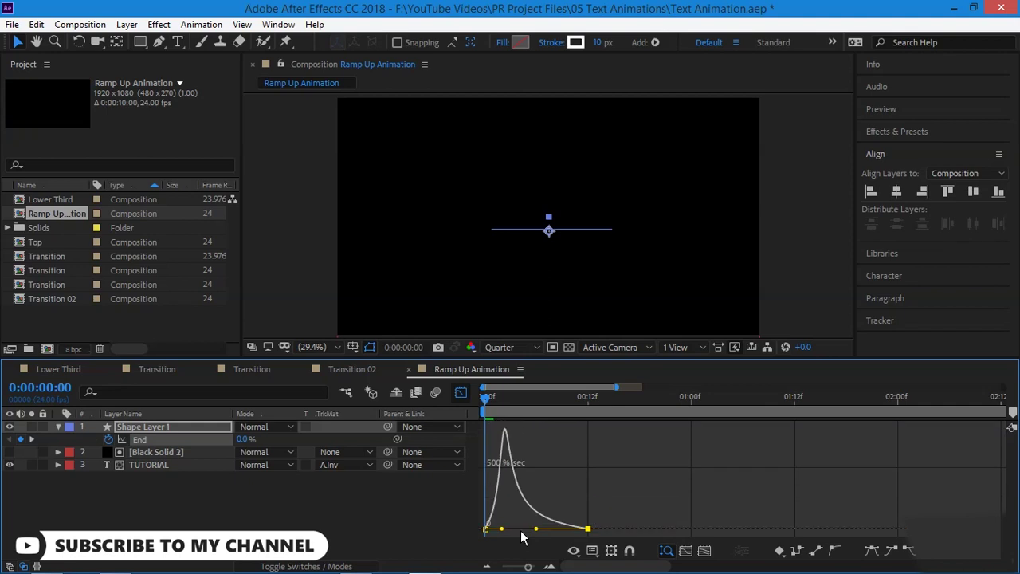
key(shift+F3)
key(space)
drag(188, 479, 183, 452)
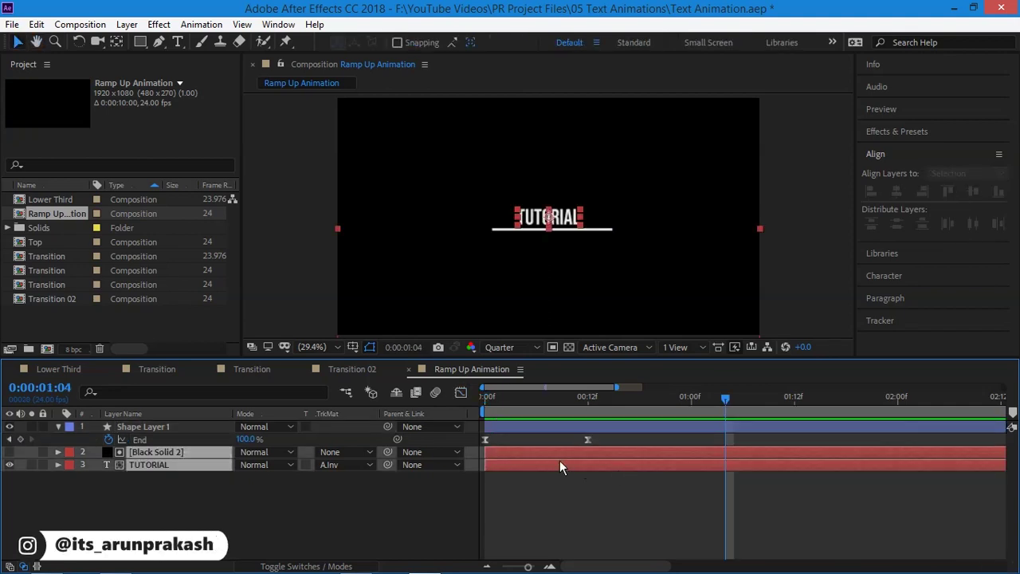
Delay Black Solid 2 and TUTORIAL to frame 12 and end all layers at 0:00:02:12.
drag(537, 453, 630, 454)
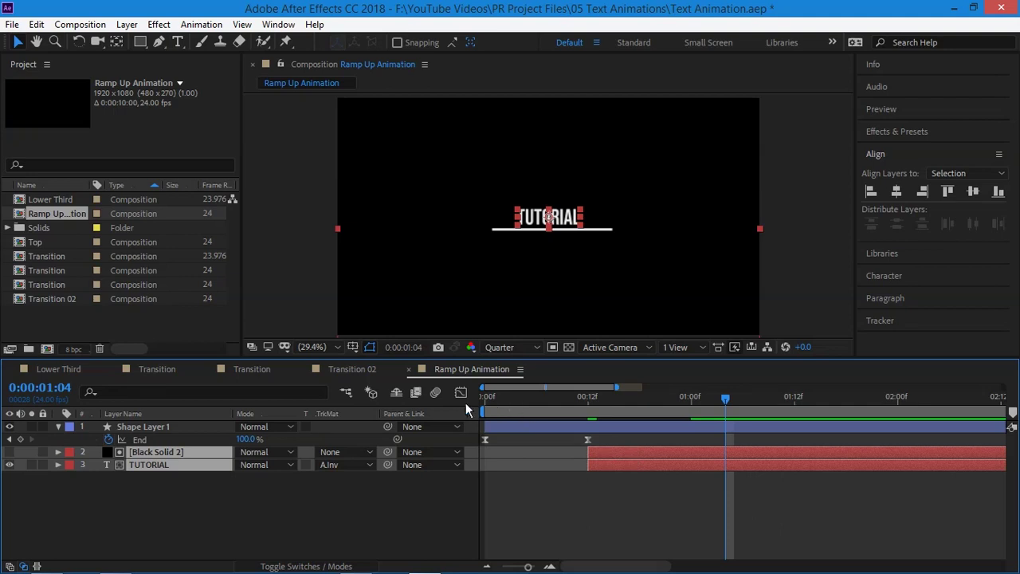
key(space)
key(minus)
click(769, 407)
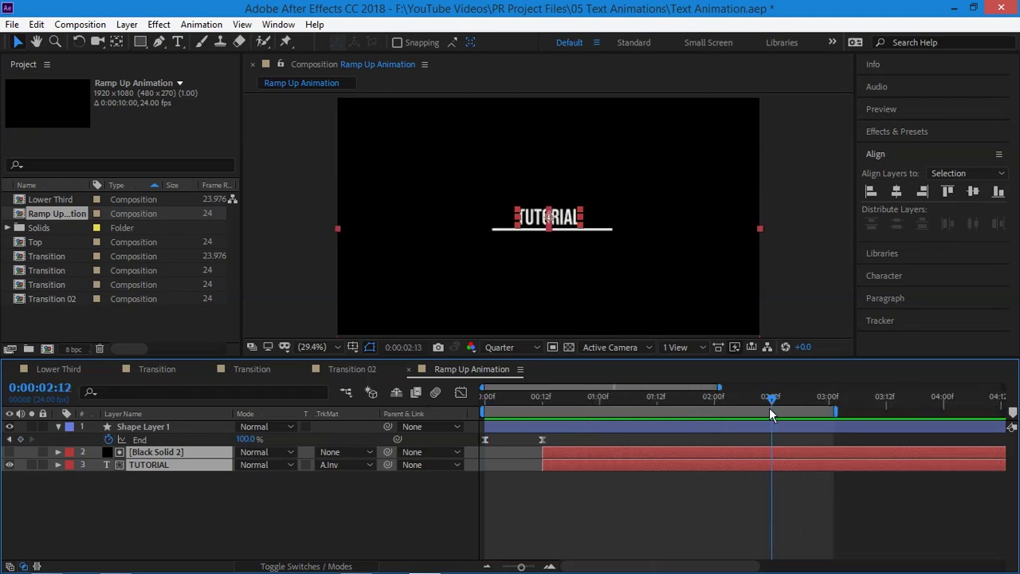
click(207, 428)
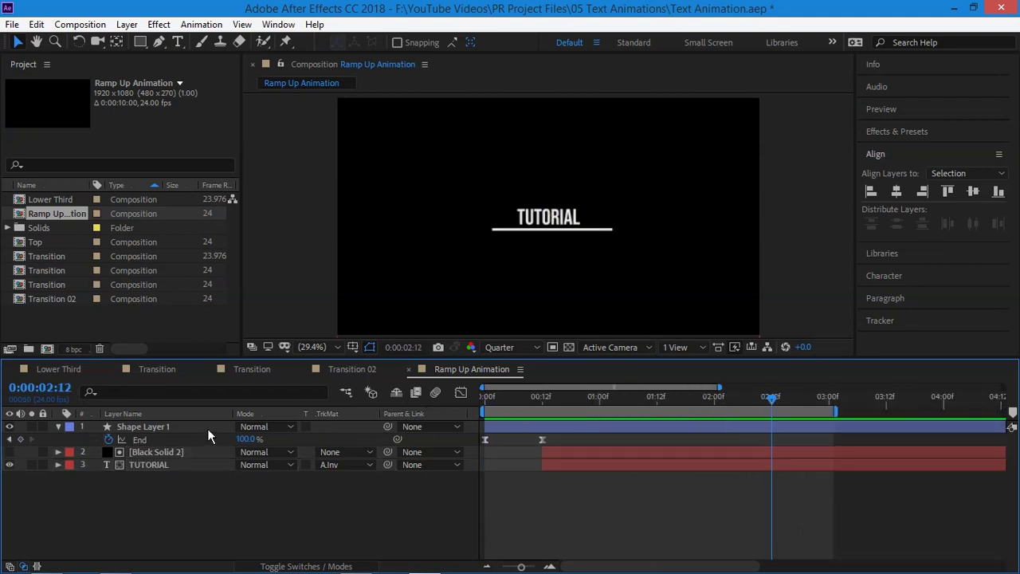
key(ctrl+a)
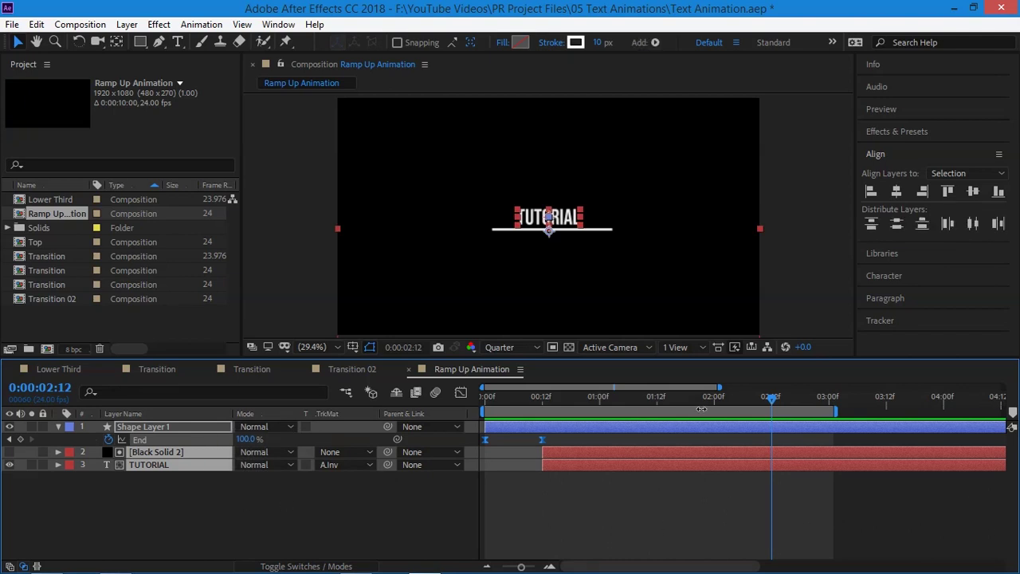
key(alt+bracketright)
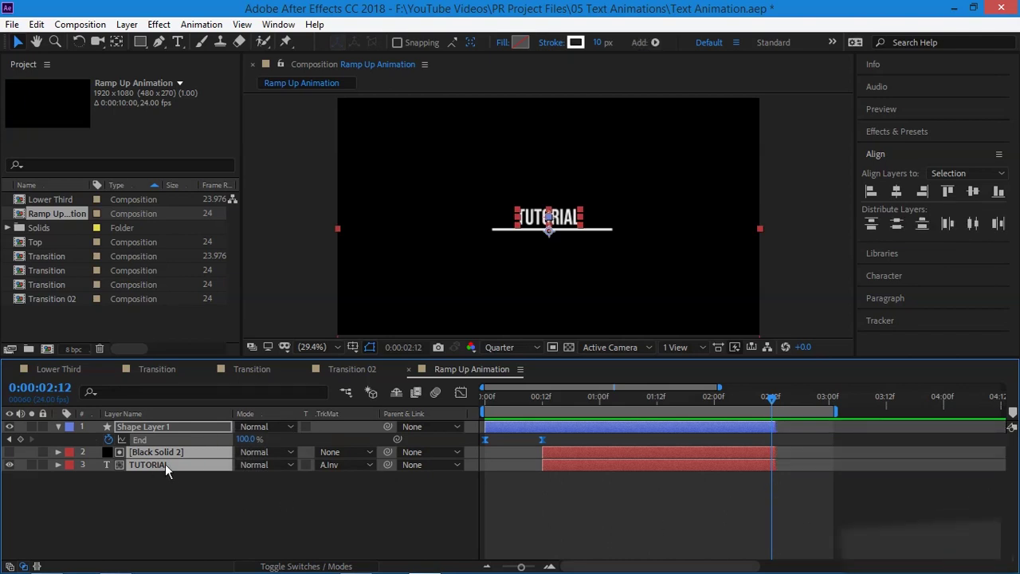
Pre-compose the three layers into a comp named '01', fitting its duration to the layers.
right_click(165, 464)
click(255, 403)
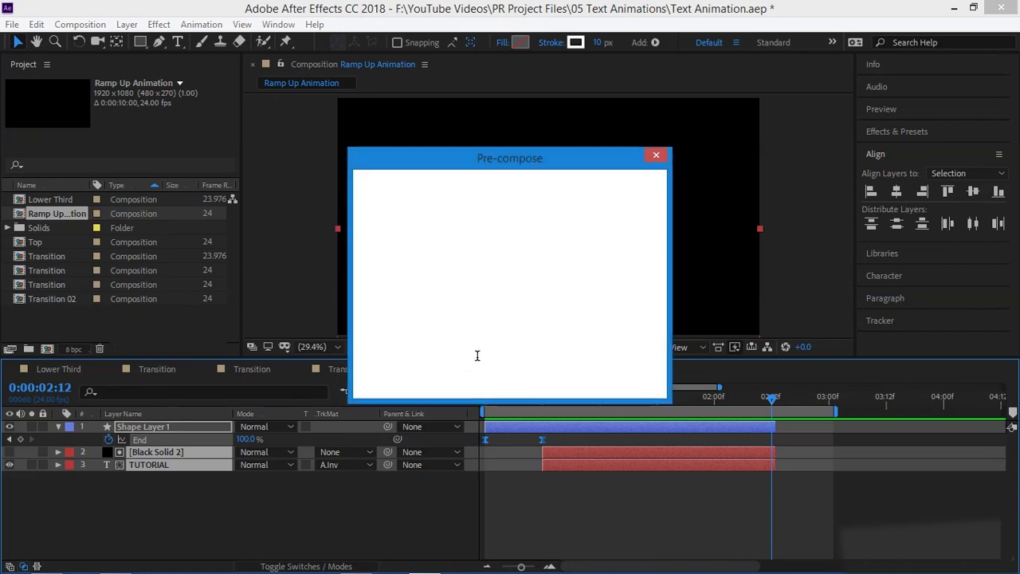
text(01)
click(395, 330)
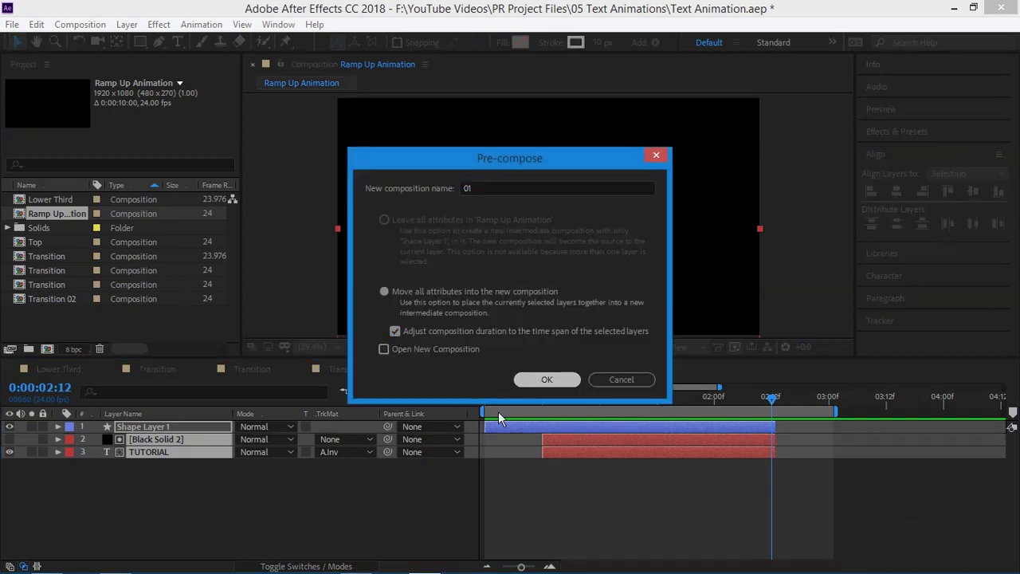
key(Return)
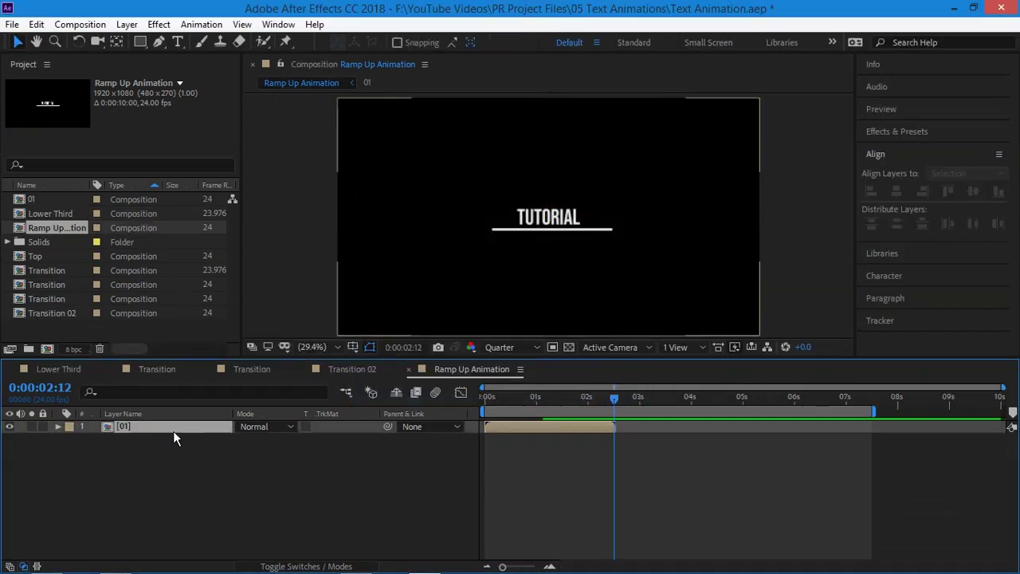
Duplicate the 01 precomp layer and time-reverse the top copy.
key(ctrl+d)
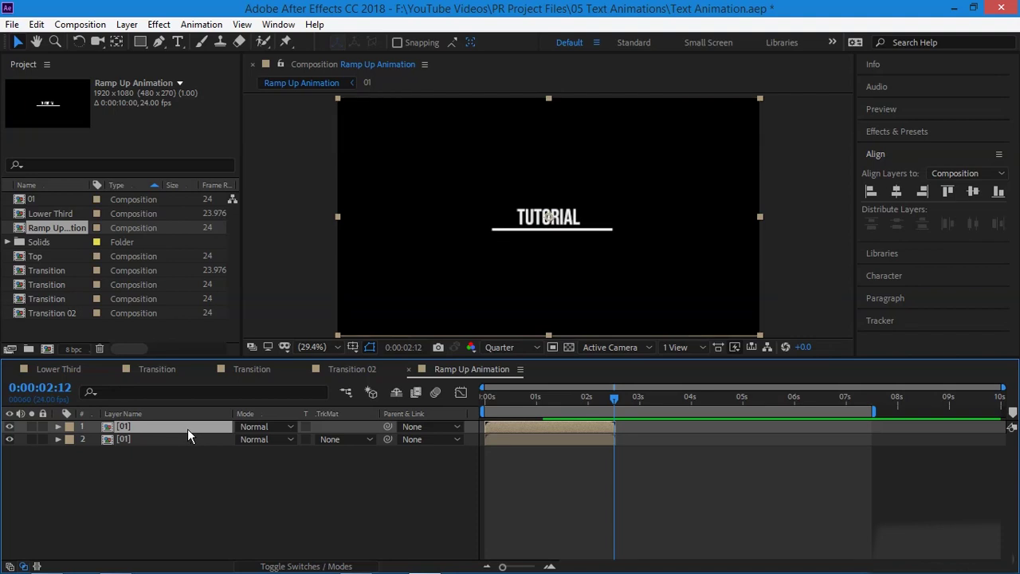
right_click(528, 425)
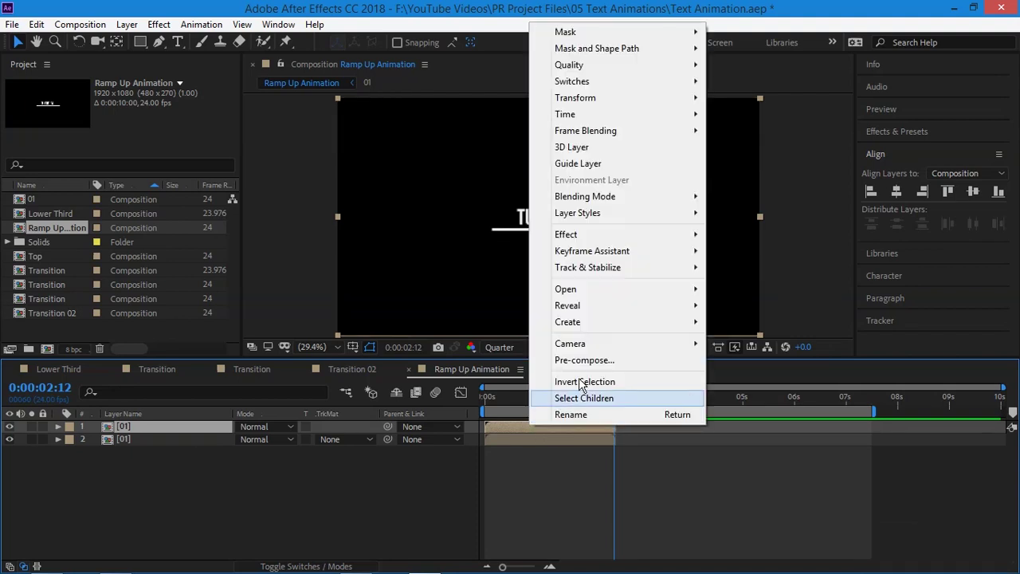
mouse_move(627, 114)
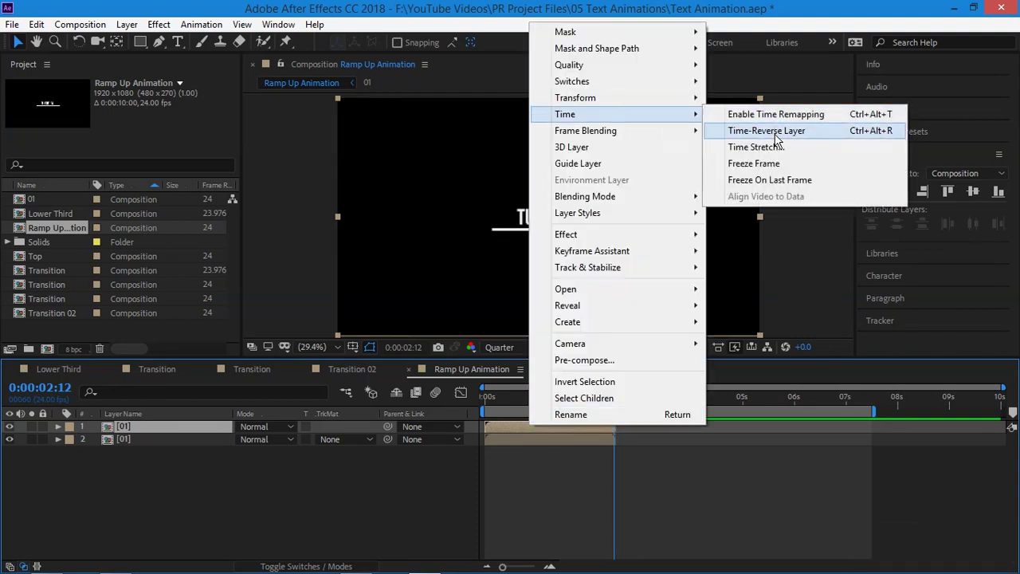
click(775, 133)
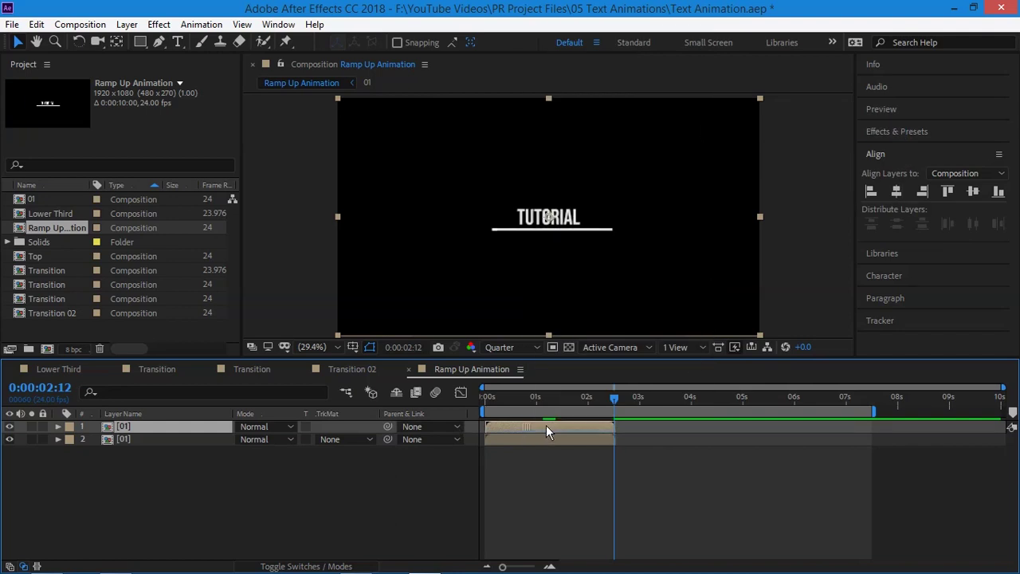
Start the reversed 01 copy at 0:00:02:12 and preview the in-and-out animation.
drag(546, 425, 655, 430)
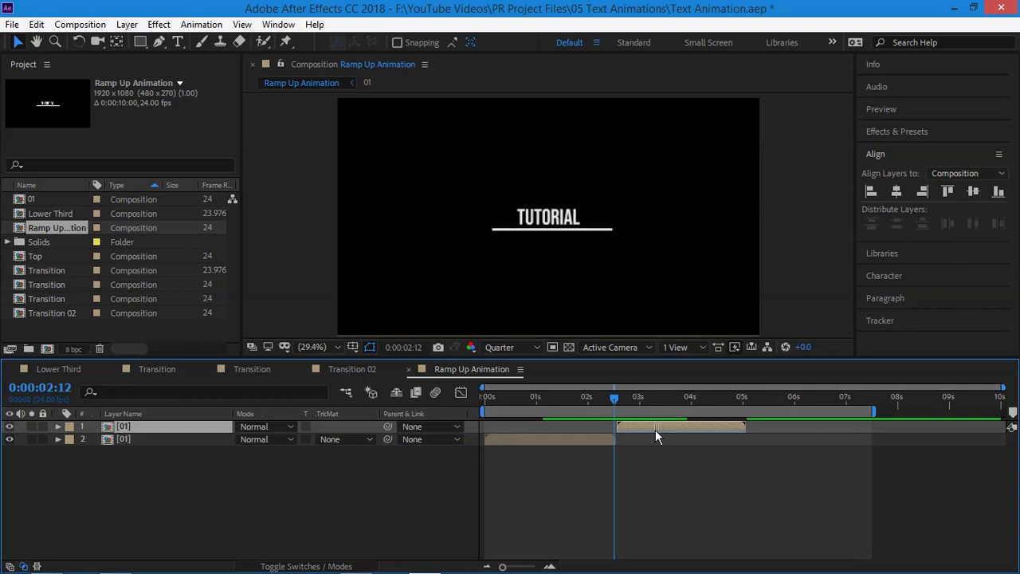
key(Home)
key(space)
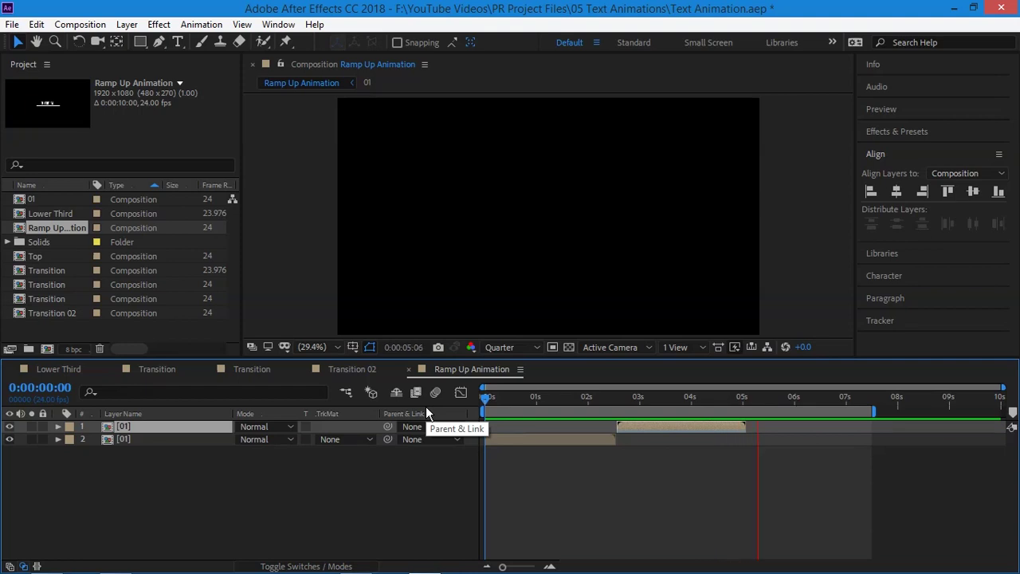
End the work area at 5 seconds, preview it, and toggle the transparency grid on and off.
click(741, 401)
drag(741, 401, 743, 401)
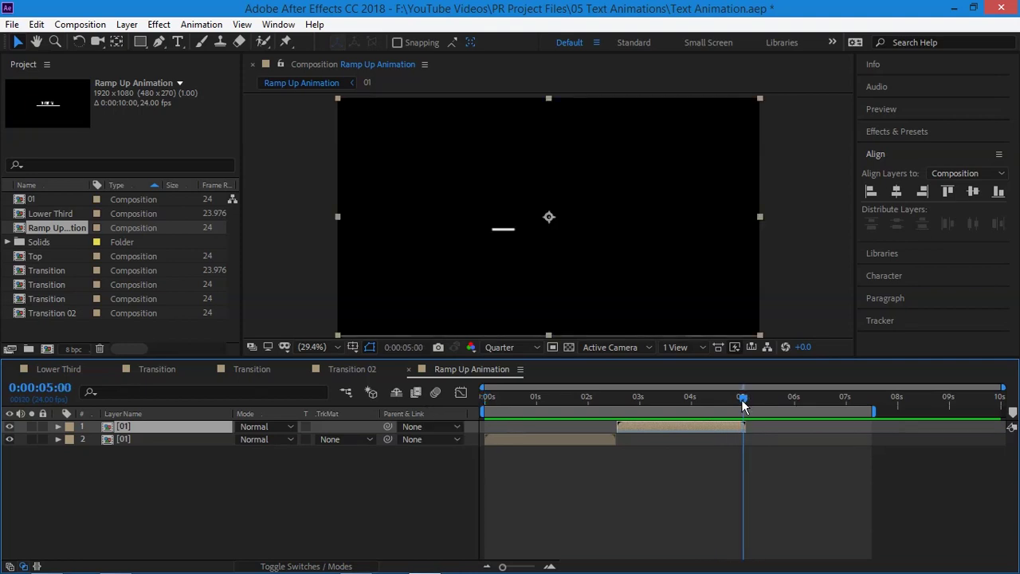
key(n)
key(space)
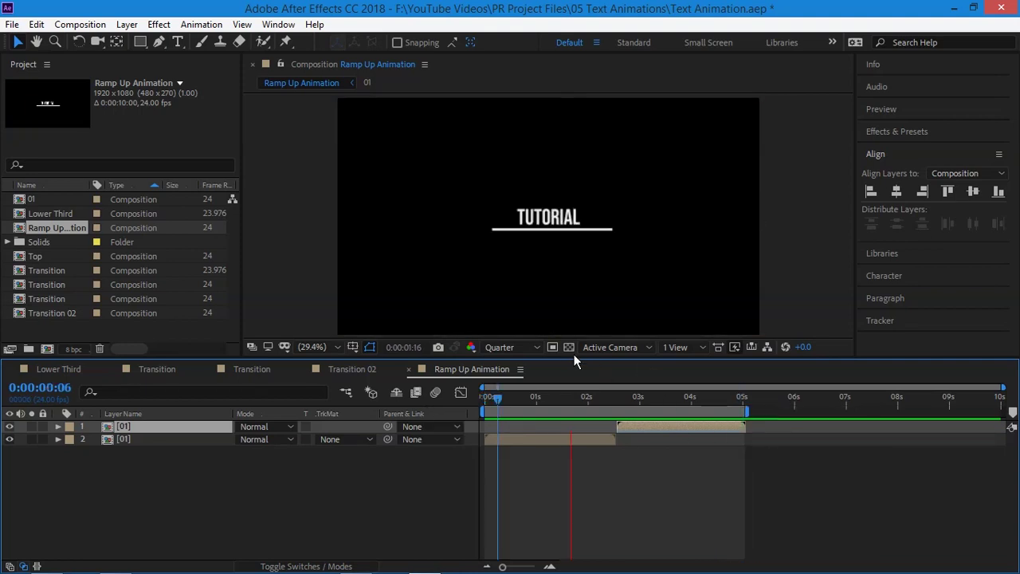
click(568, 349)
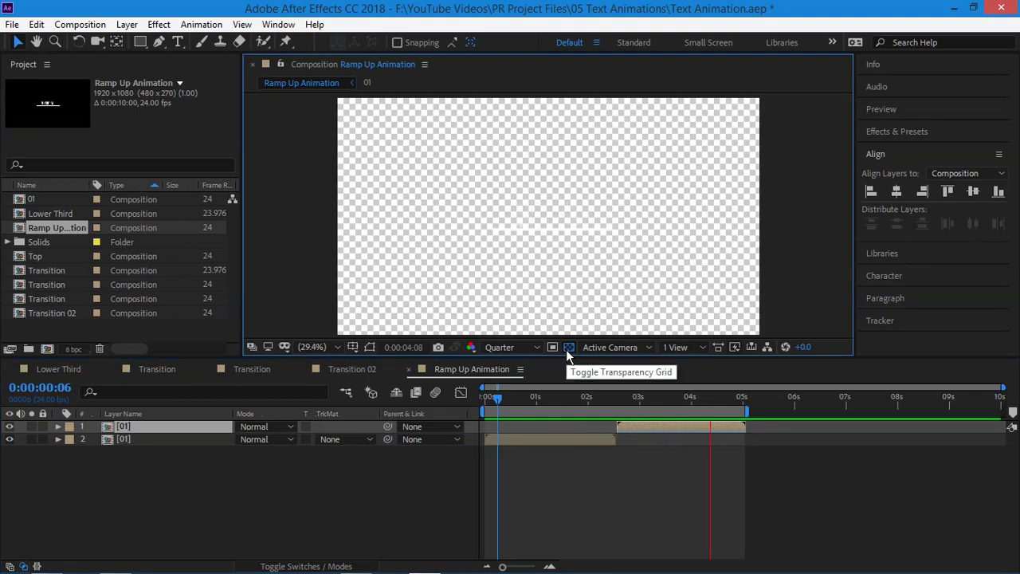
click(567, 348)
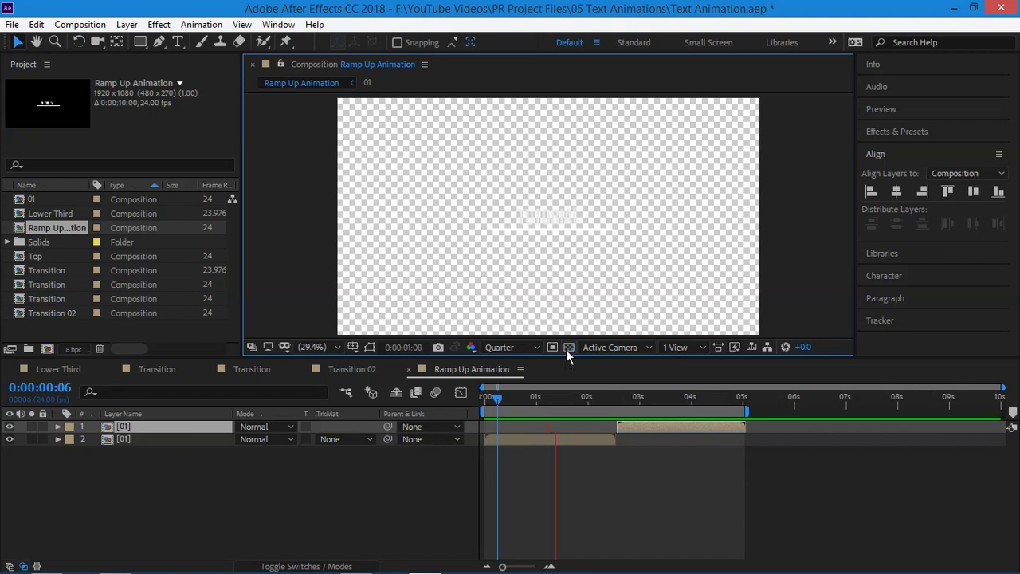